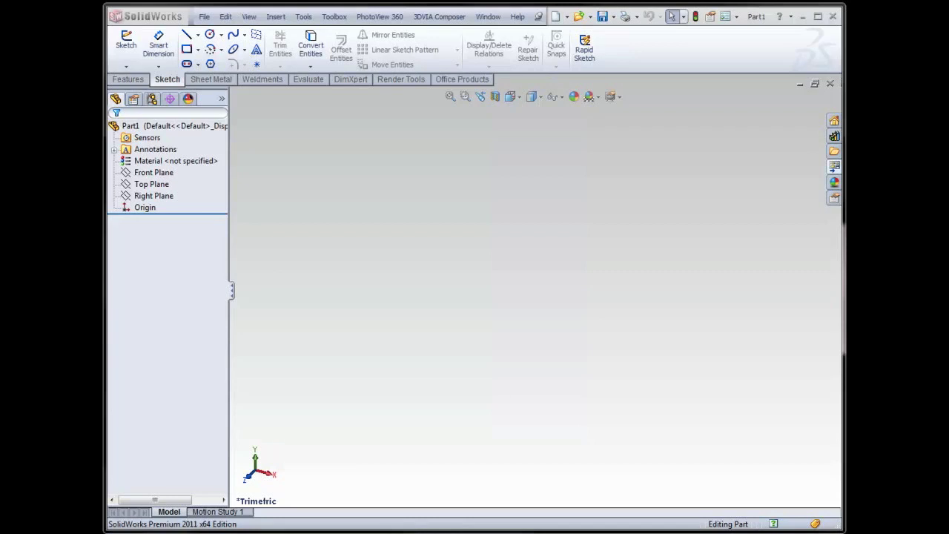
# Open a new sketch on the Top Plane and pick the Rectangle tool with a mouse gesture.
pyautogui.click(155, 185)
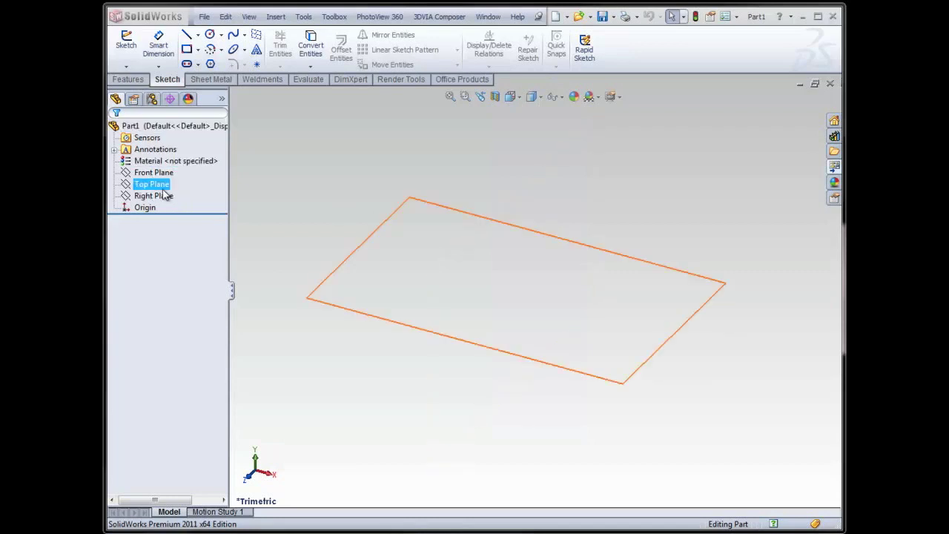
pyautogui.click(166, 171)
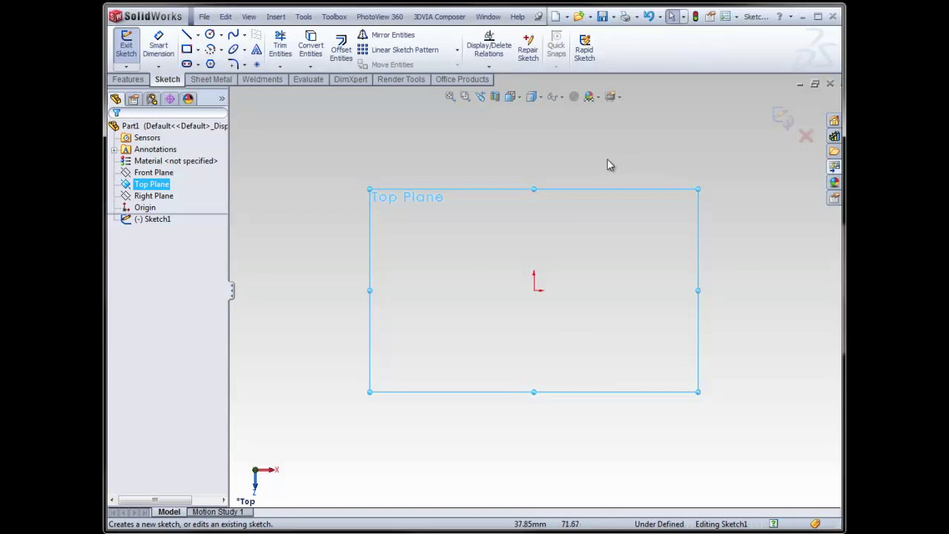
pyautogui.moveTo(608, 163)
pyautogui.mouseDown(button='right')
pyautogui.moveTo(598, 171)
pyautogui.moveTo(627, 178)
pyautogui.moveTo(625, 154)
pyautogui.moveTo(607, 150)
pyautogui.mouseUp(button='right')
pyautogui.moveTo(623, 279); pyautogui.dragTo(623, 250, button='right')
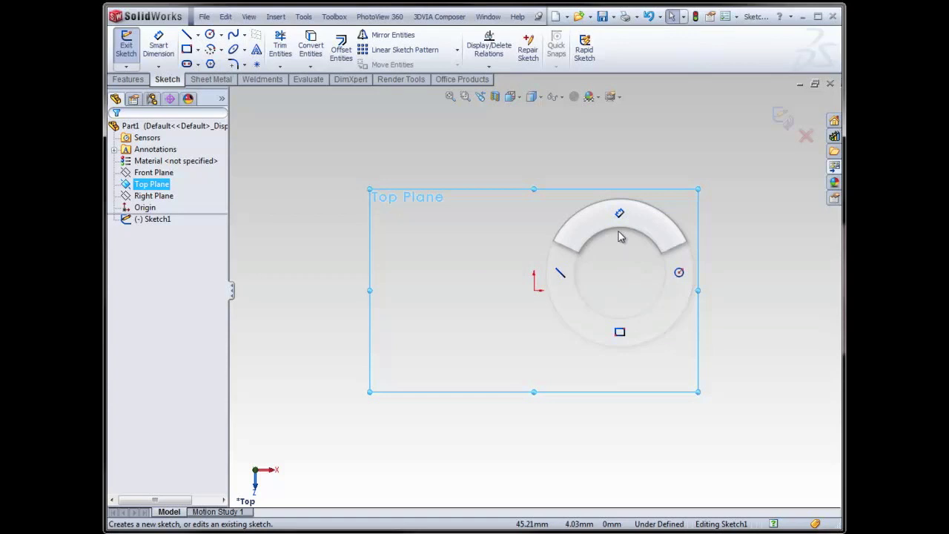
pyautogui.moveTo(622, 236); pyautogui.dragTo(626, 295, button='right')
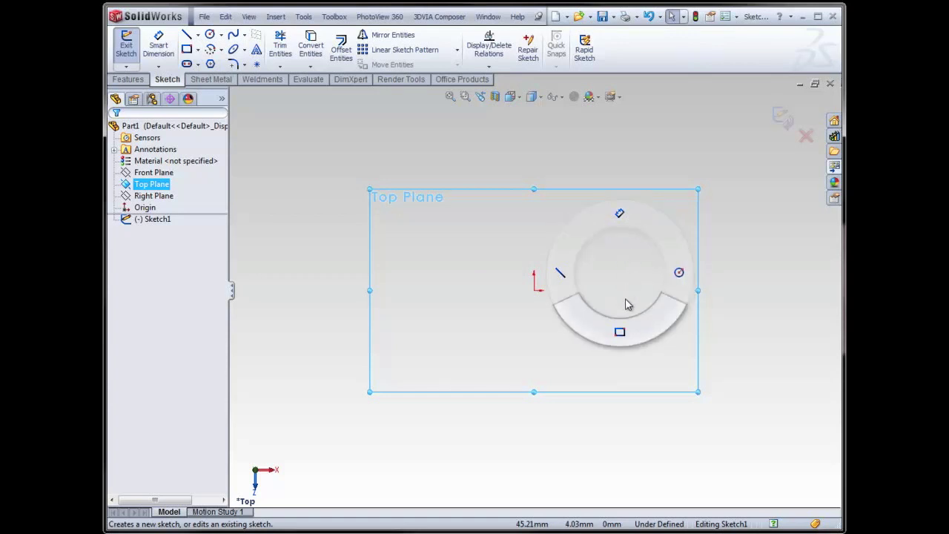
pyautogui.moveTo(625, 300); pyautogui.dragTo(617, 333, button='right')
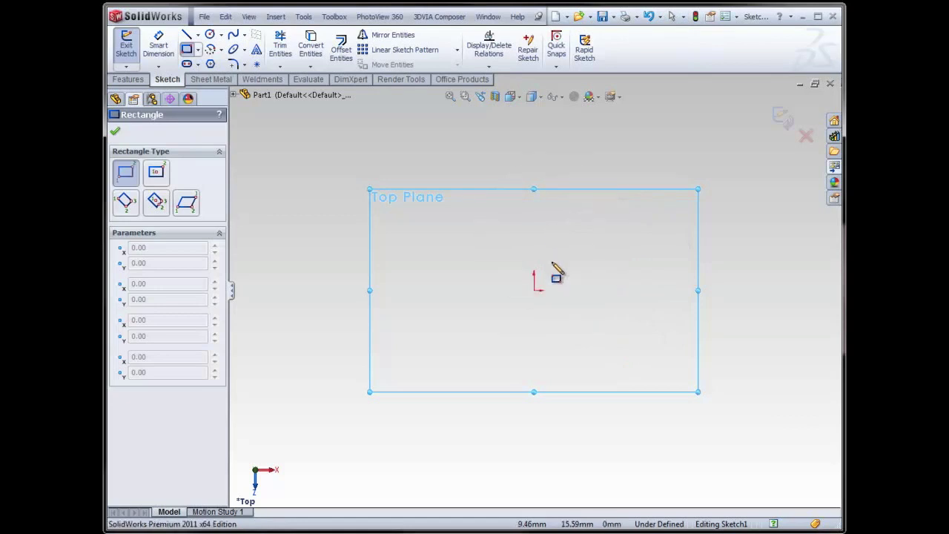
# Draw a corner rectangle from the origin and dimension its top edge to 100 mm.
pyautogui.click(534, 289)
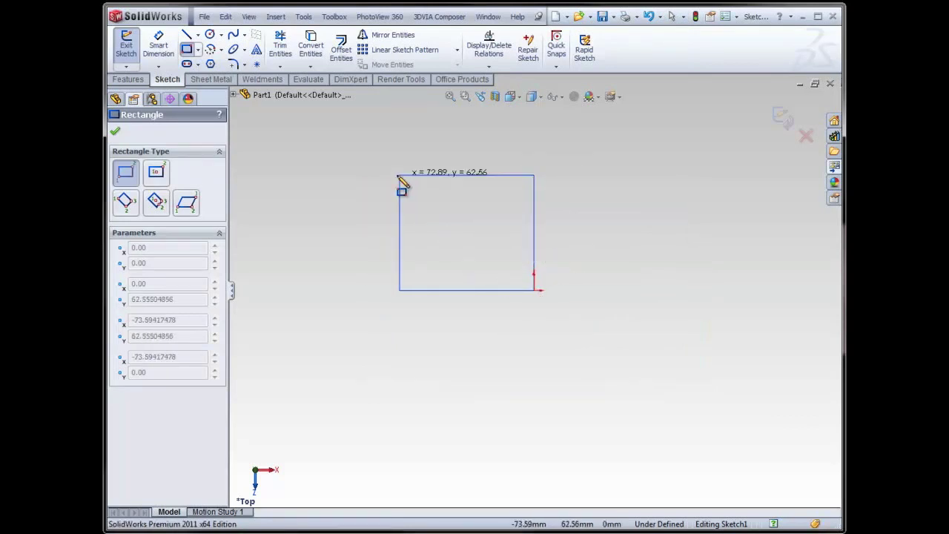
pyautogui.click(355, 195)
pyautogui.moveTo(502, 258); pyautogui.dragTo(498, 184, button='right')
pyautogui.click(497, 186)
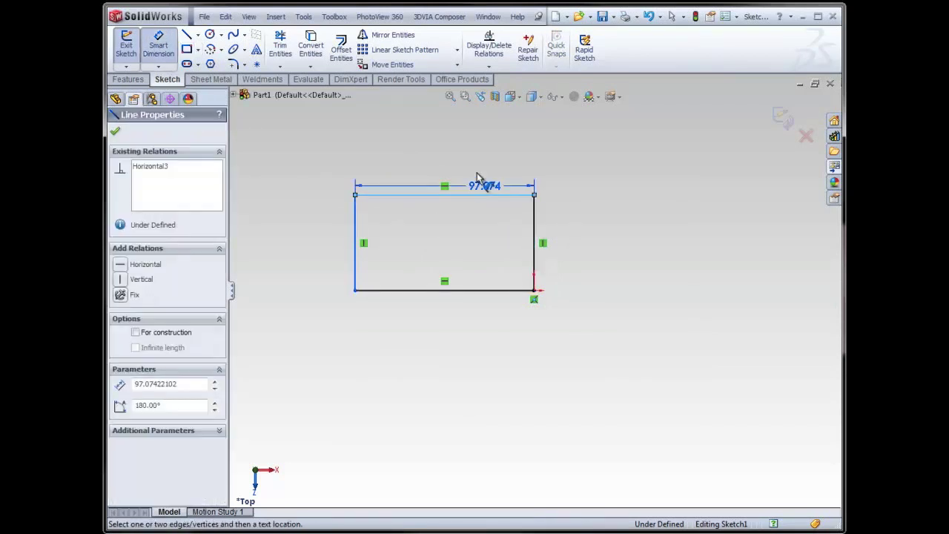
pyautogui.click(494, 151)
pyautogui.write('100')
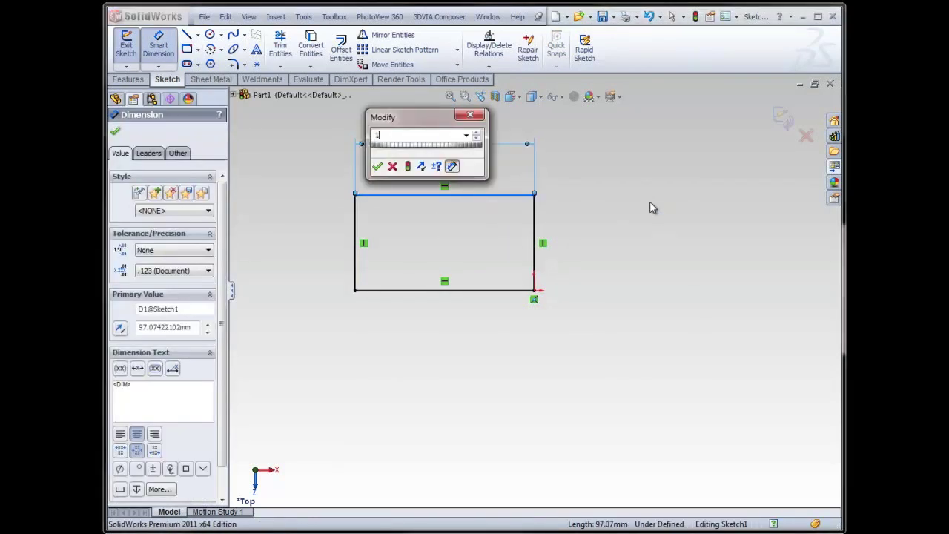
pyautogui.press('Return')
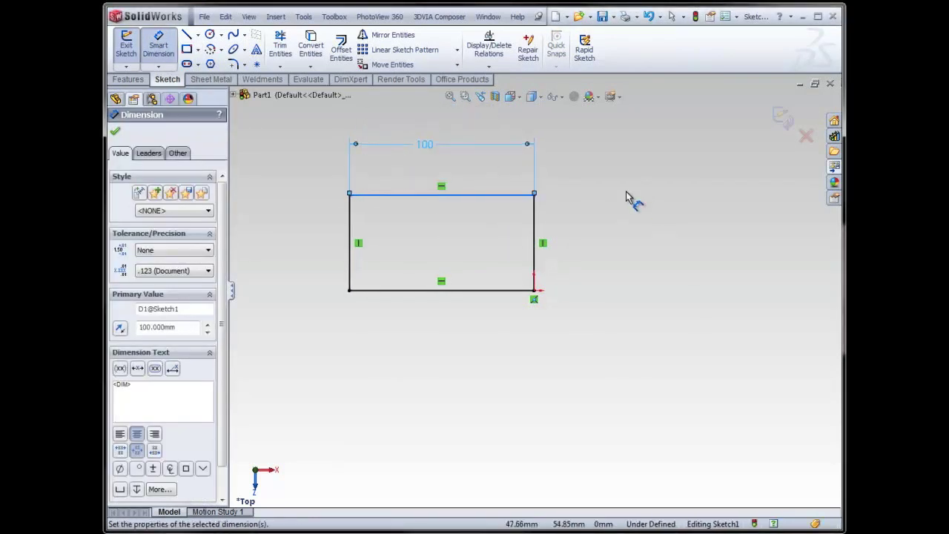
# Dimension the rectangle's right edge to 60 mm, fully defining the sketch.
pyautogui.click(535, 226)
pyautogui.click(592, 236)
pyautogui.write('60')
pyautogui.press('Return')
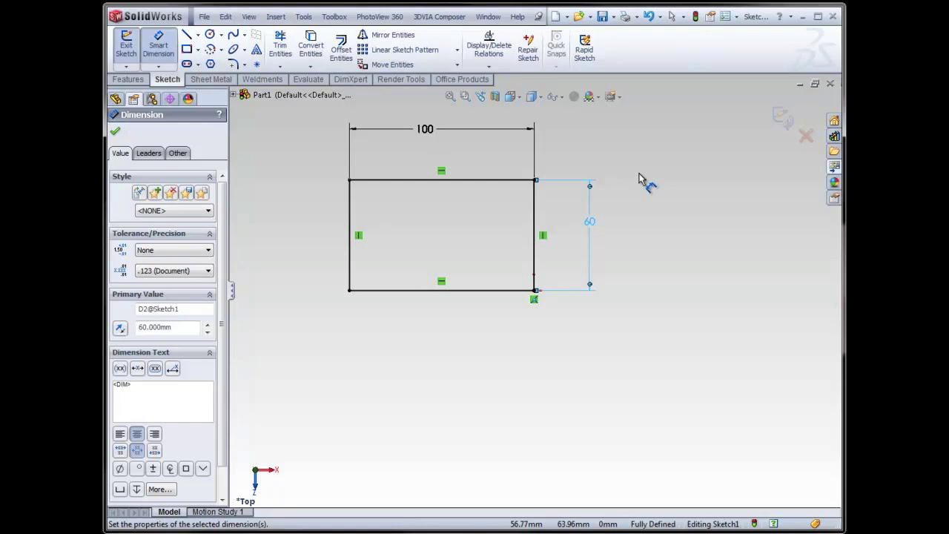
pyautogui.press('s')
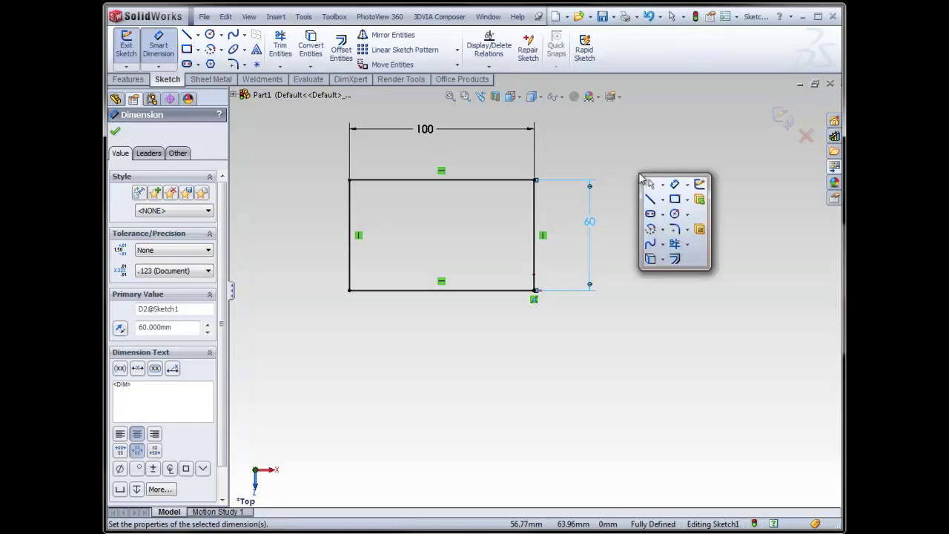
# Extrude the rectangle 20 mm into a solid block as Boss-Extrude1.
pyautogui.click(699, 202)
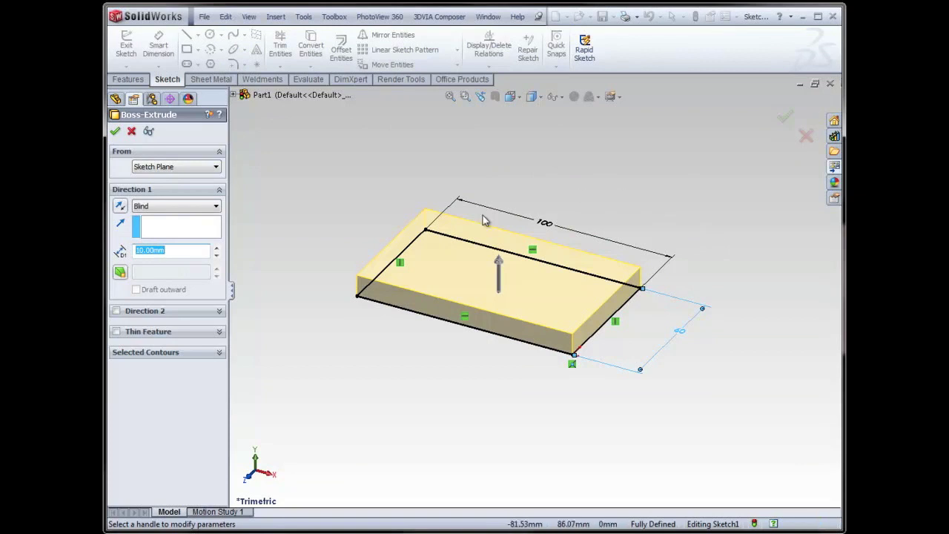
pyautogui.click(499, 268)
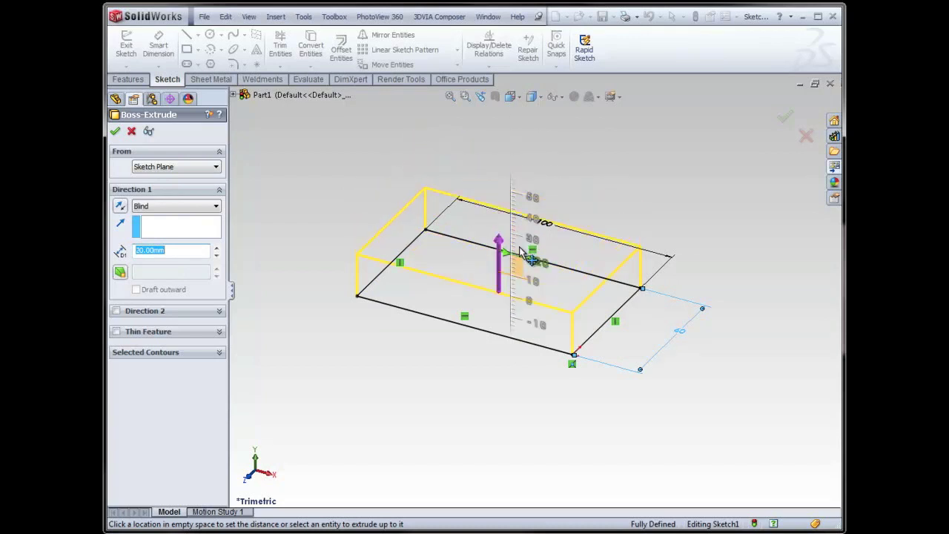
pyautogui.click(521, 252)
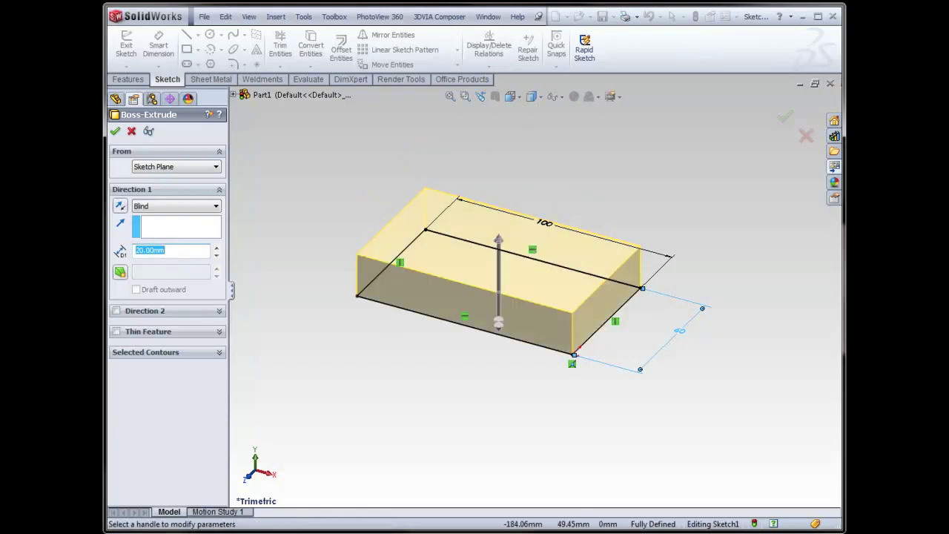
pyautogui.click(115, 131)
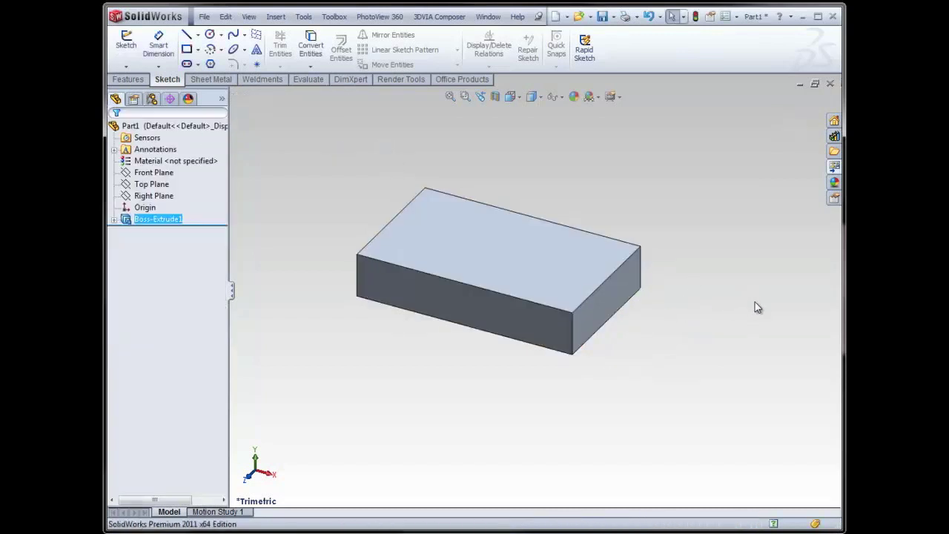
pyautogui.click(503, 240)
# Start Sketch2 on the block's top face and set the view Normal To it.
pyautogui.click(544, 202)
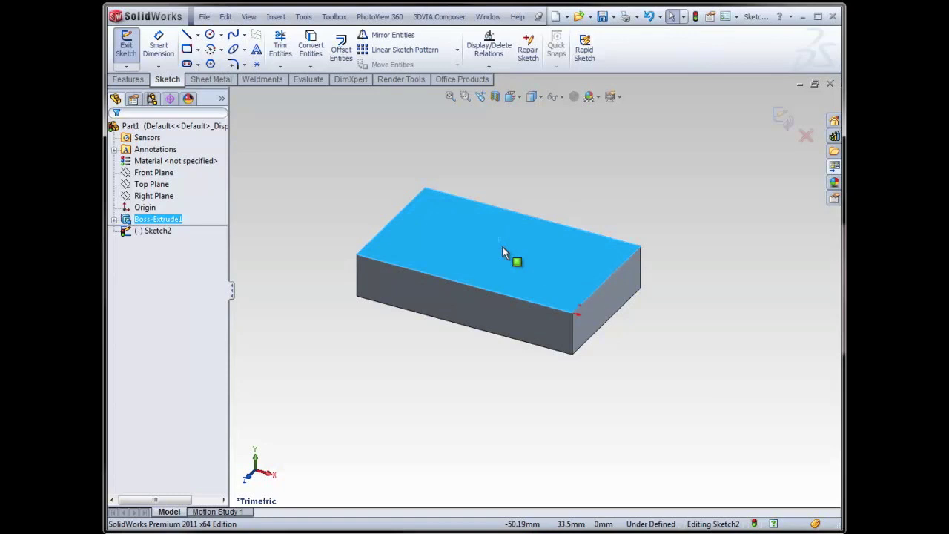
pyautogui.press('space')
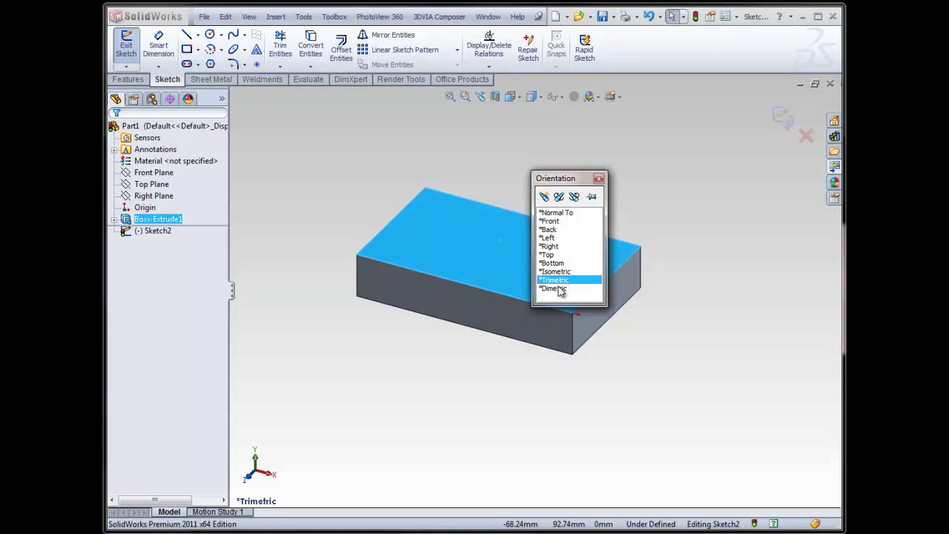
pyautogui.click(554, 214)
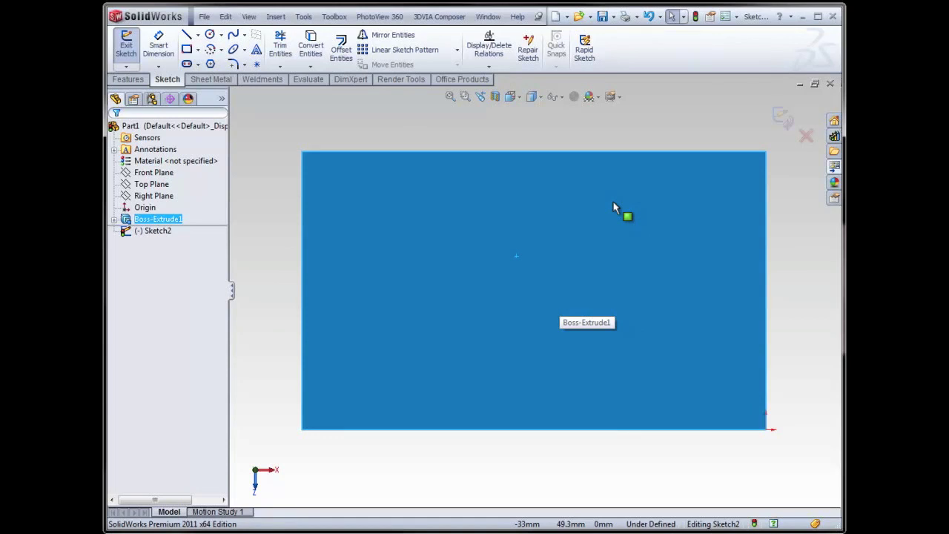
pyautogui.press('space')
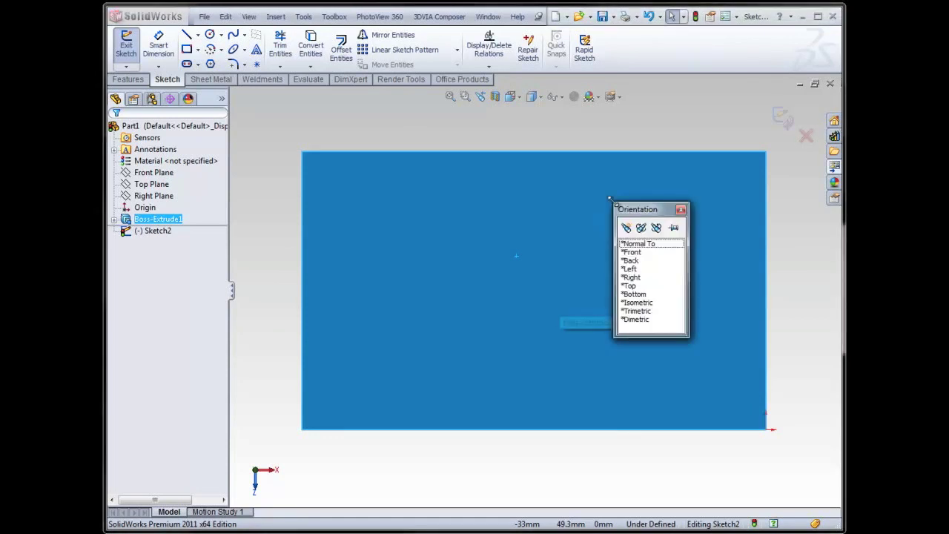
pyautogui.click(672, 228)
pyautogui.click(617, 132)
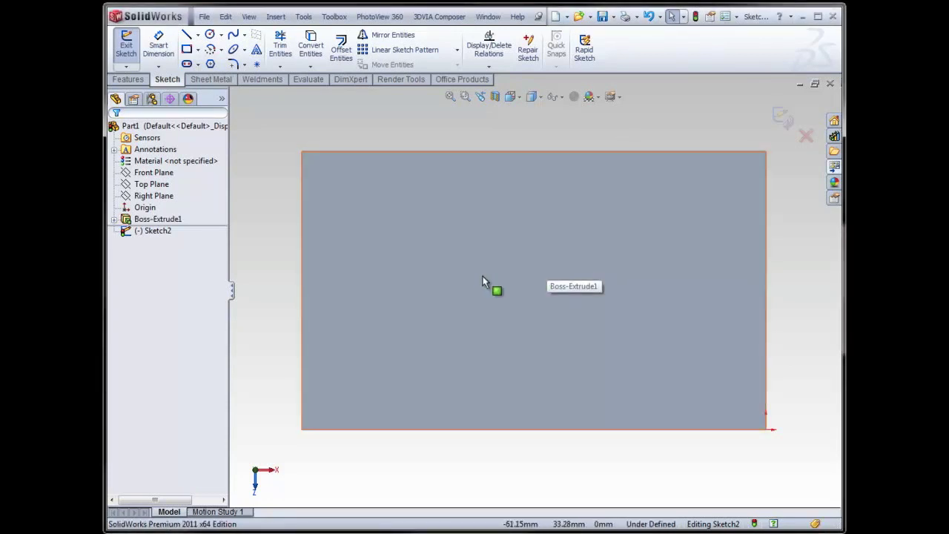
pyautogui.click(483, 276)
# Draw the slot's left vertical line and bottom horizontal line on the top face.
pyautogui.press('l')
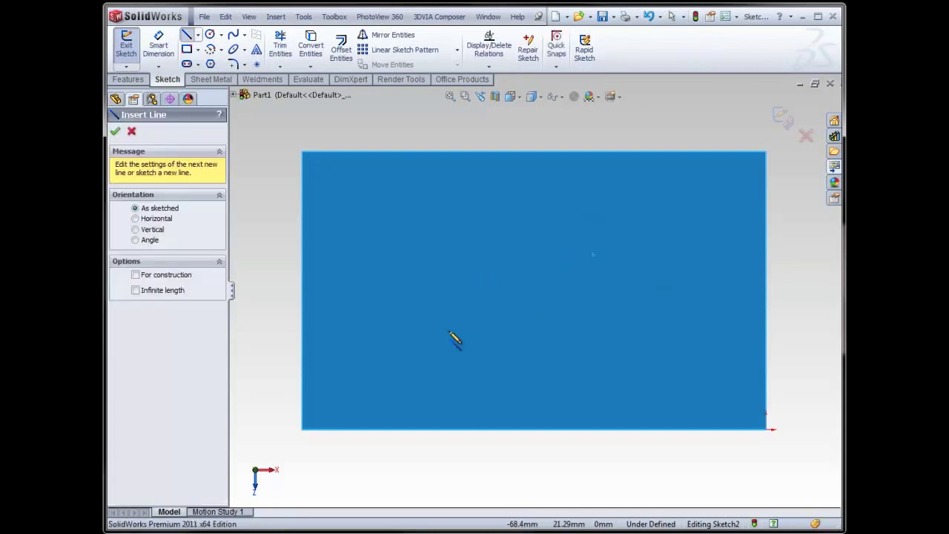
pyautogui.click(414, 244)
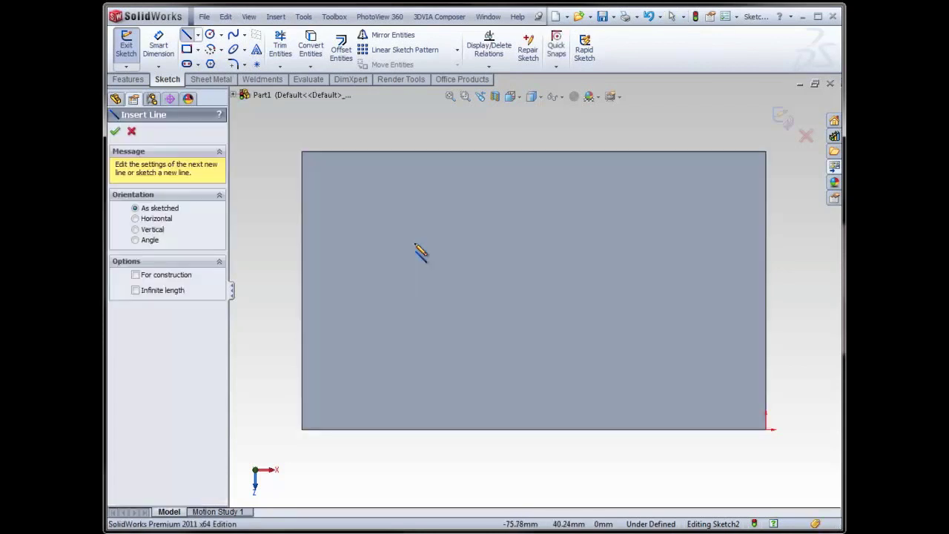
pyautogui.click(416, 318)
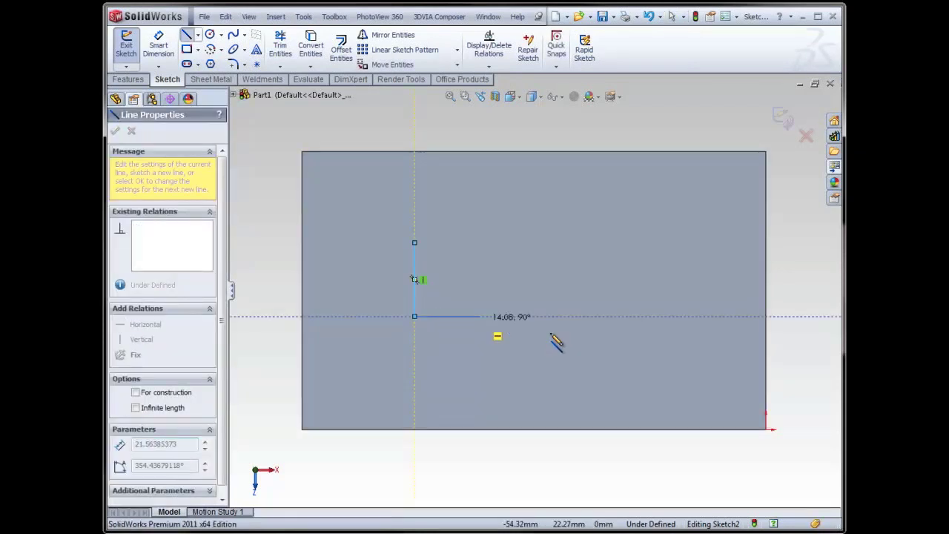
pyautogui.click(605, 316)
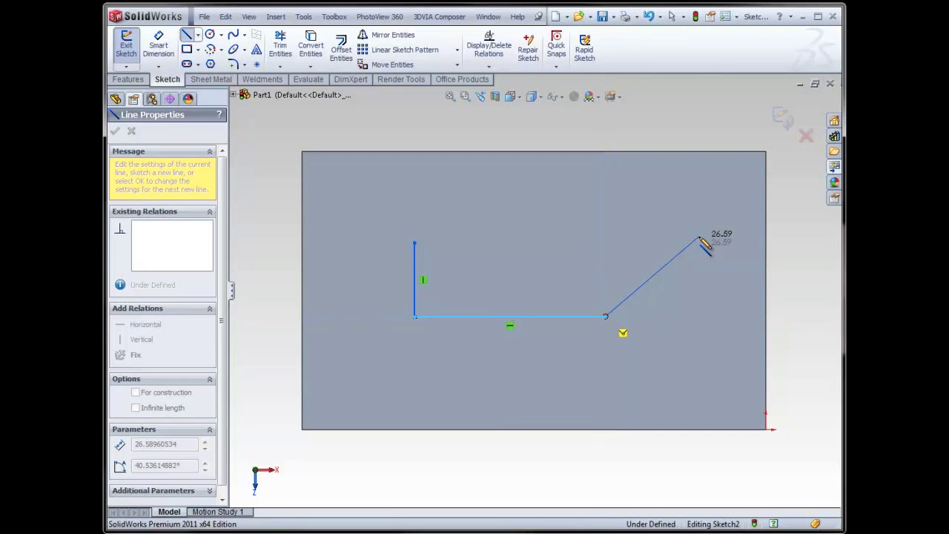
# Add a tangent arc for the rounded right end and a top line closing back to the left line.
pyautogui.press('a')
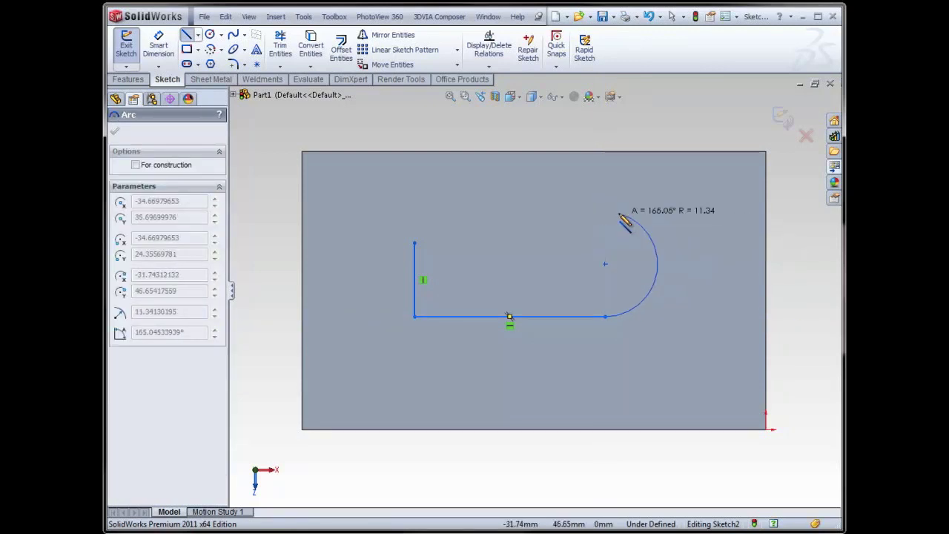
pyautogui.press('Escape')
pyautogui.press('Escape')
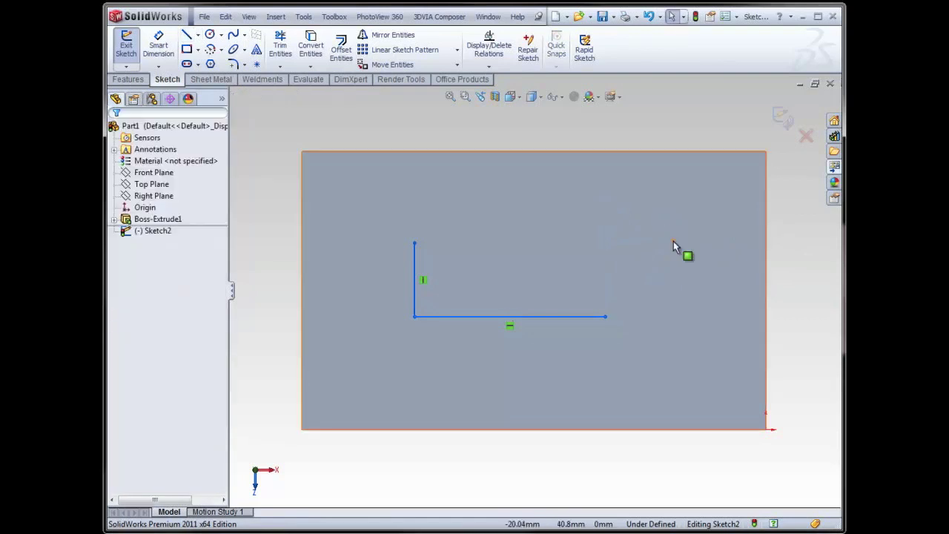
pyautogui.press('l')
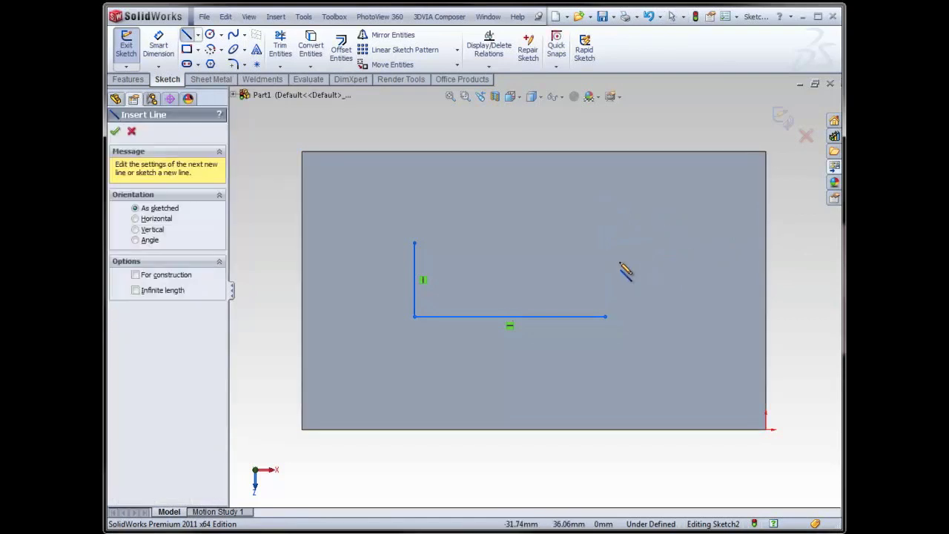
pyautogui.click(607, 317)
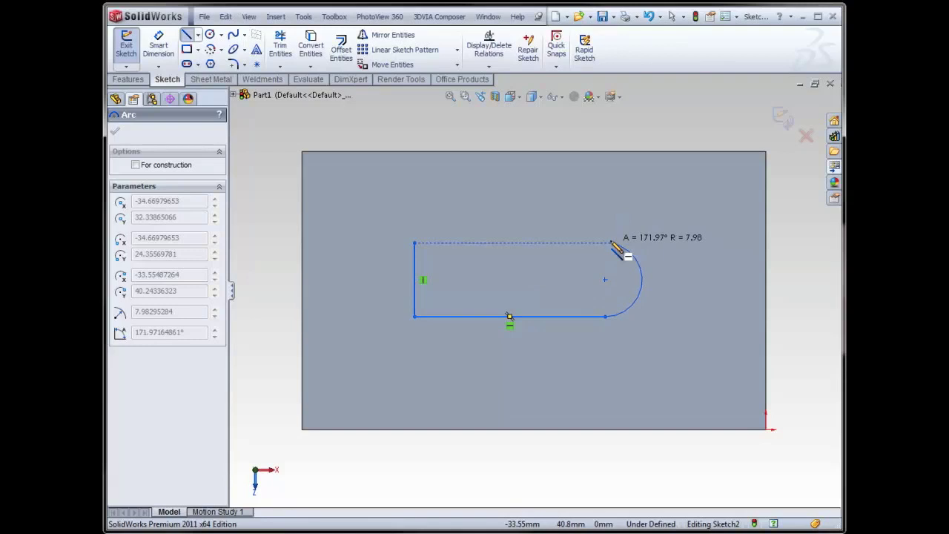
pyautogui.click(611, 245)
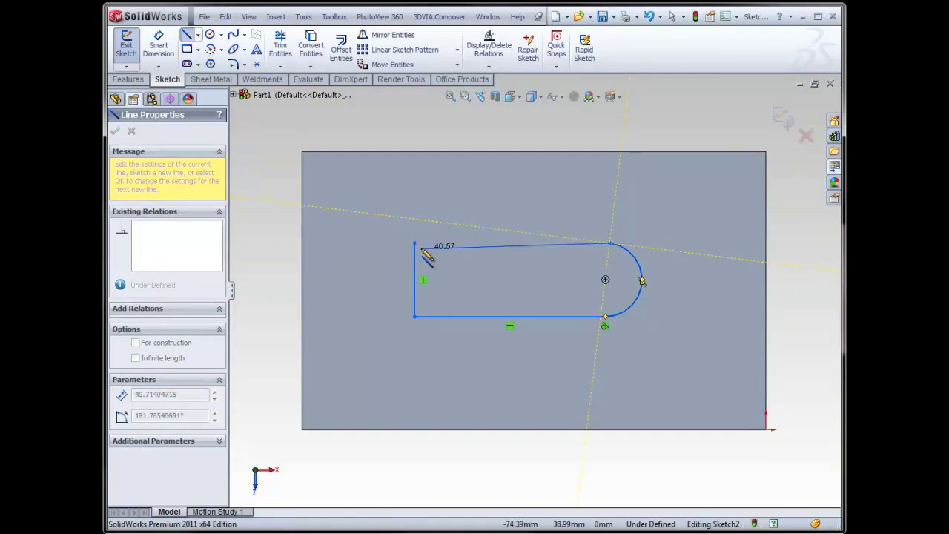
pyautogui.click(414, 242)
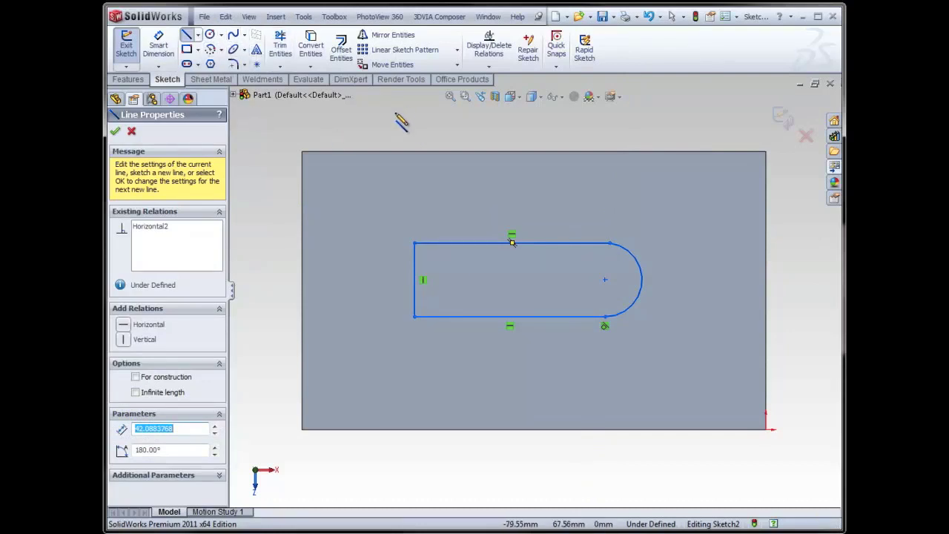
pyautogui.moveTo(701, 326); pyautogui.dragTo(697, 250, button='right')
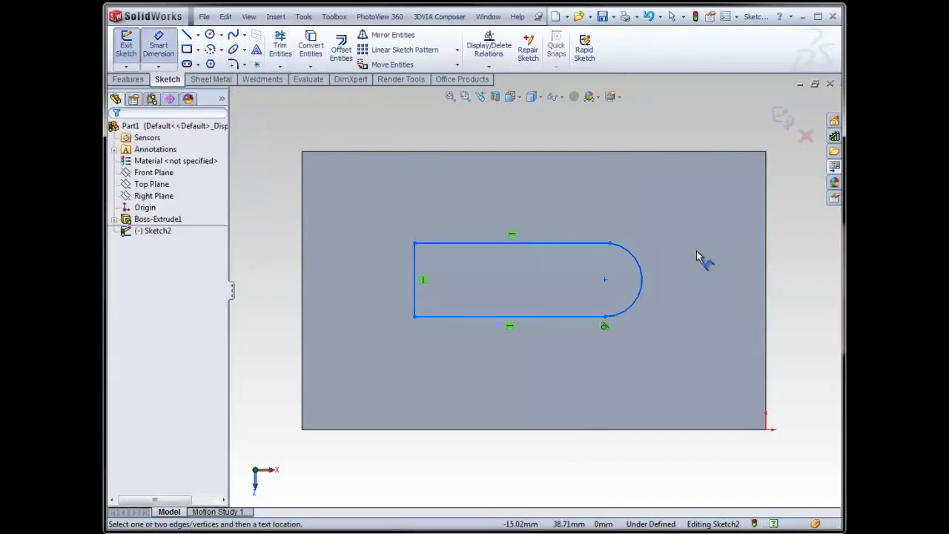
# Give the slot's arc end an R8 radius dimension.
pyautogui.click(637, 259)
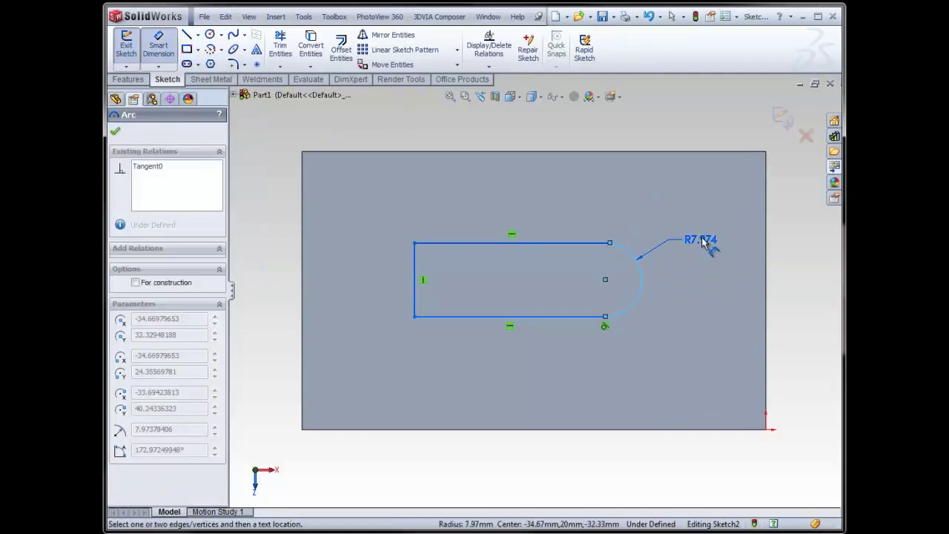
pyautogui.click(701, 222)
pyautogui.write('8')
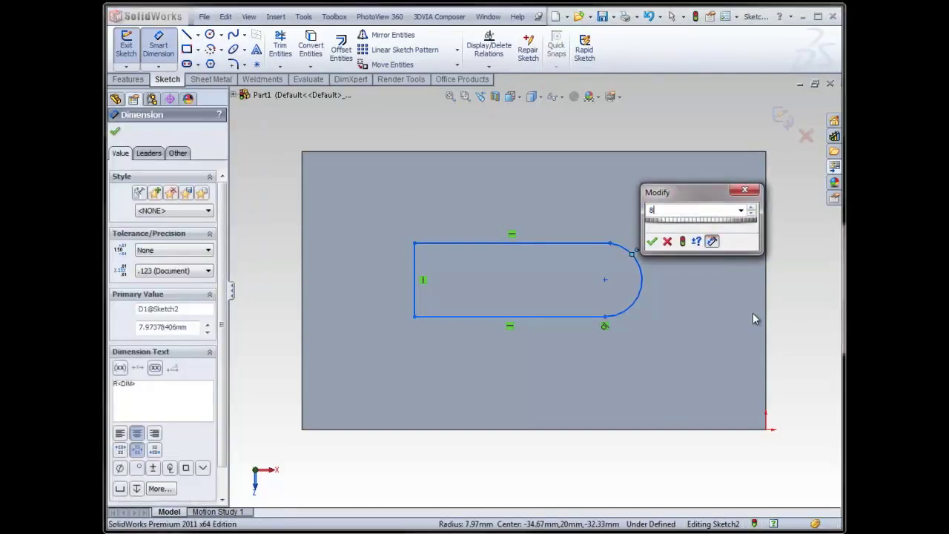
pyautogui.press('Return')
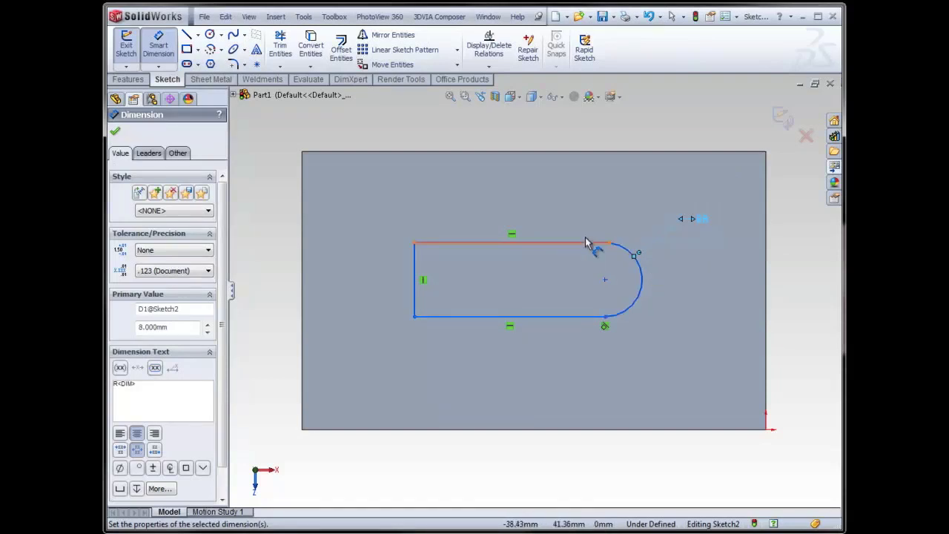
pyautogui.click(642, 284)
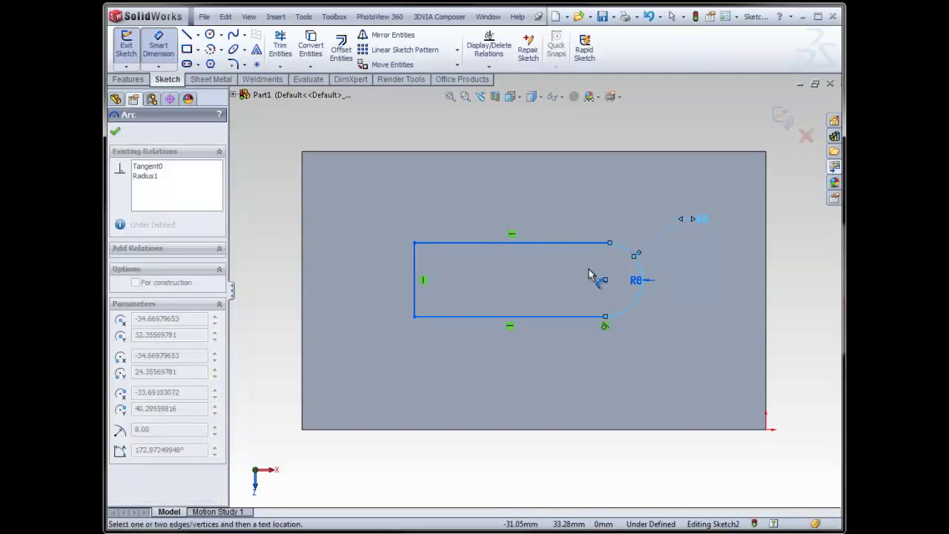
pyautogui.click(416, 261)
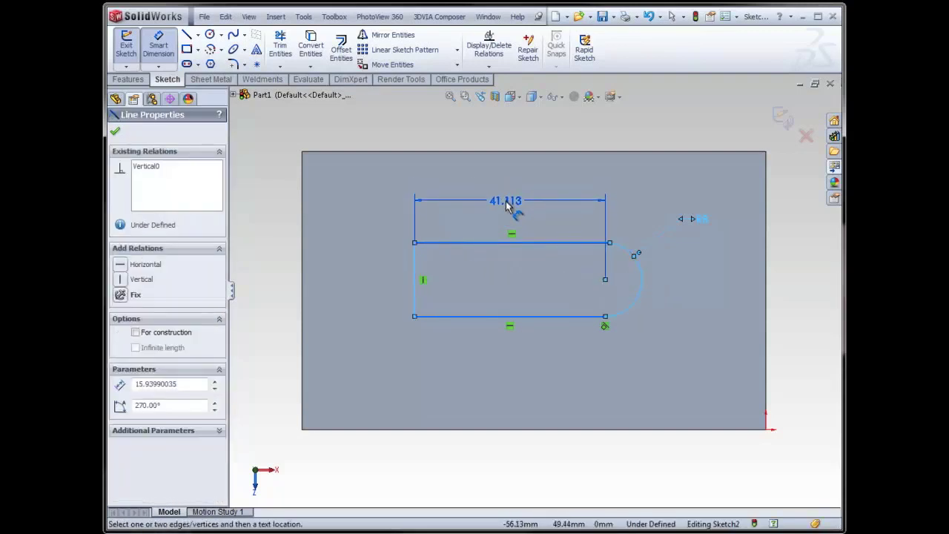
pyautogui.press('Escape')
pyautogui.press('Escape')
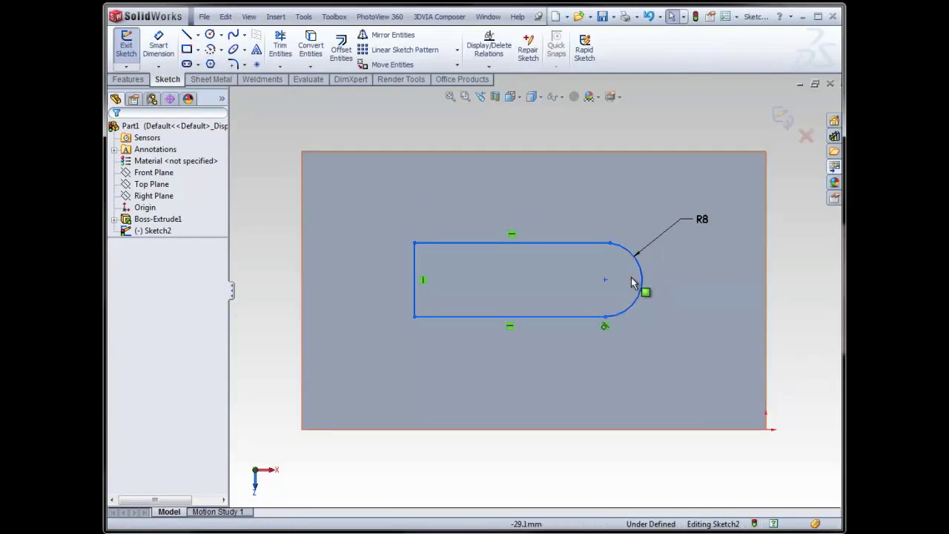
pyautogui.click(698, 310)
pyautogui.moveTo(698, 303); pyautogui.dragTo(694, 237, button='right')
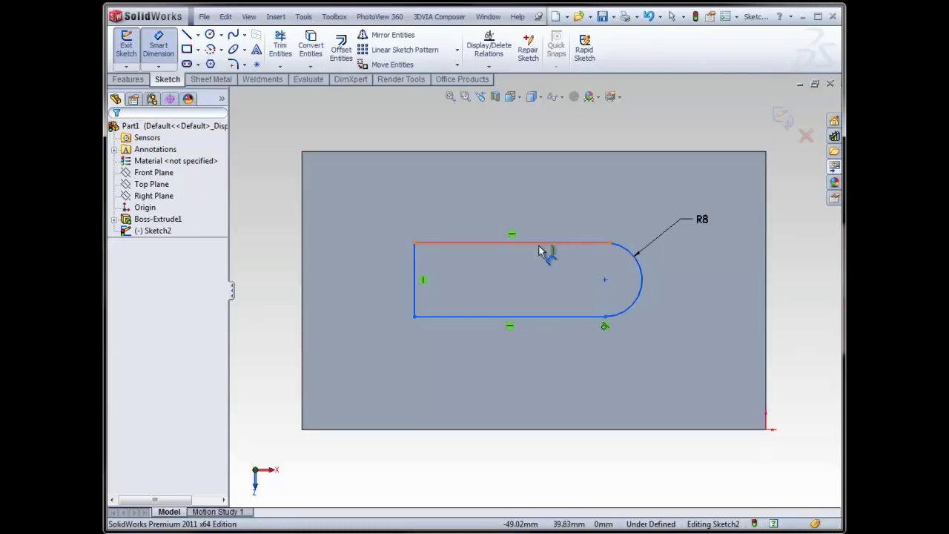
# Add a 50 mm dimension from the slot's left line to the arc's tip.
pyautogui.click(643, 284)
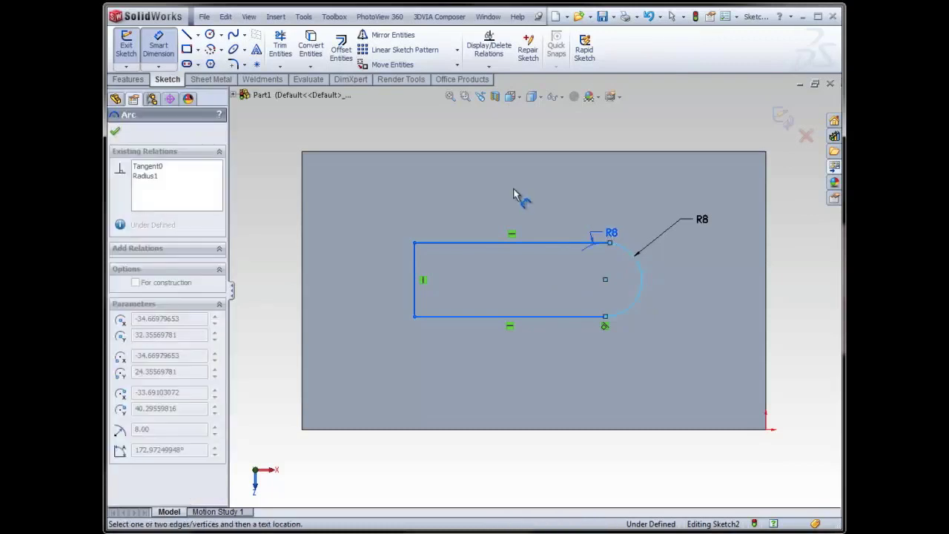
pyautogui.click(413, 263)
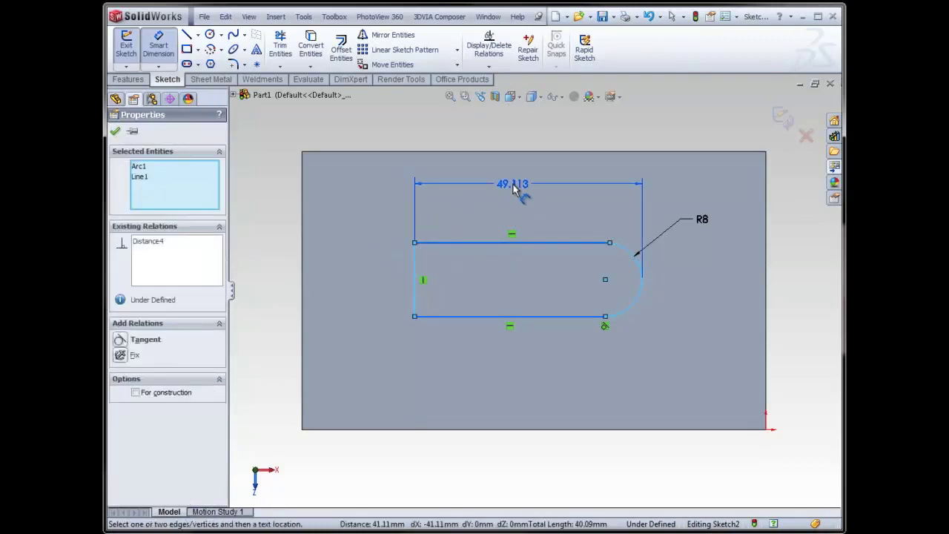
pyautogui.click(514, 188)
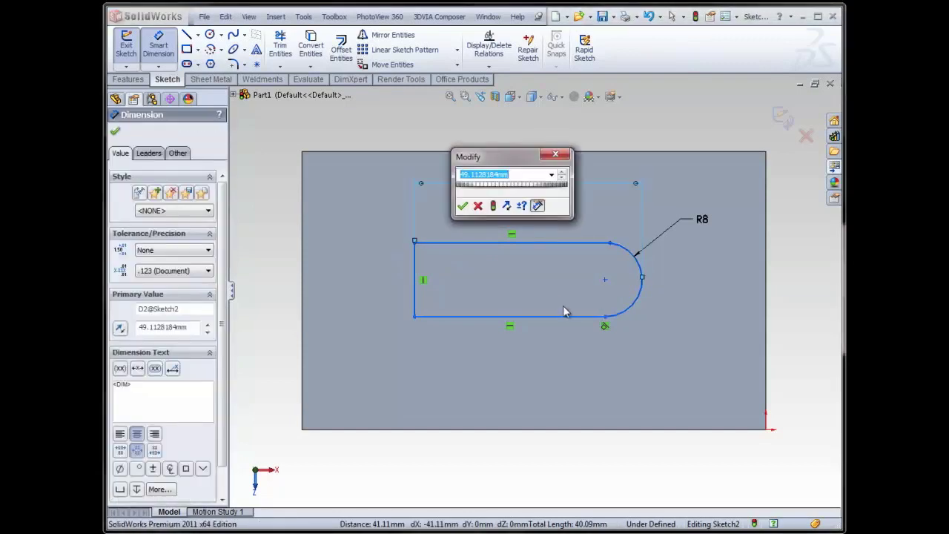
pyautogui.write('50')
pyautogui.press('Return')
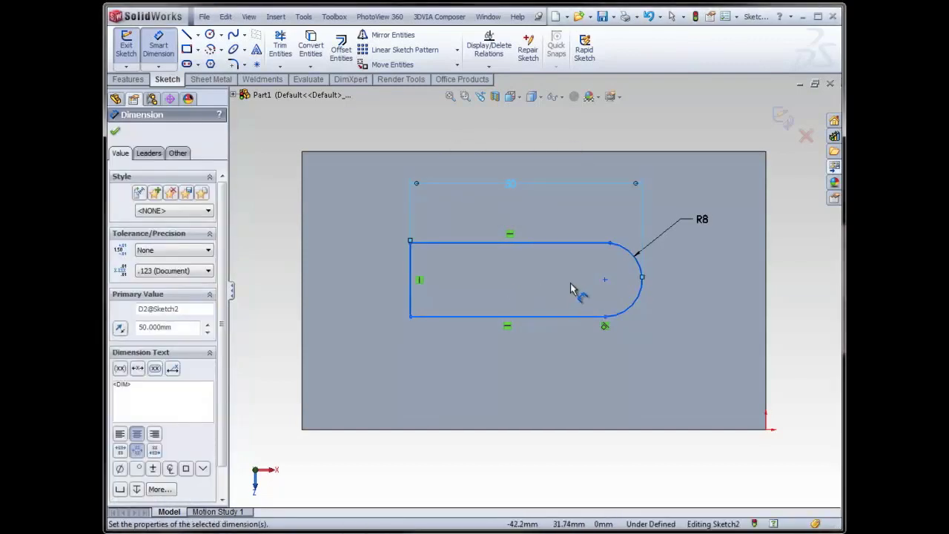
pyautogui.press('Escape')
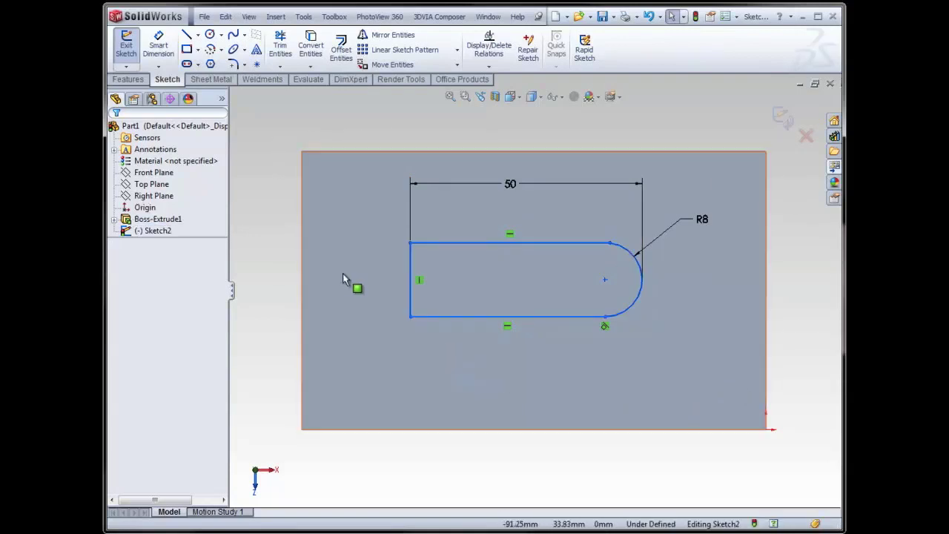
# Draw a horizontal centerline across the block from its left edge to its right edge.
pyautogui.moveTo(353, 297); pyautogui.dragTo(296, 303, button='right')
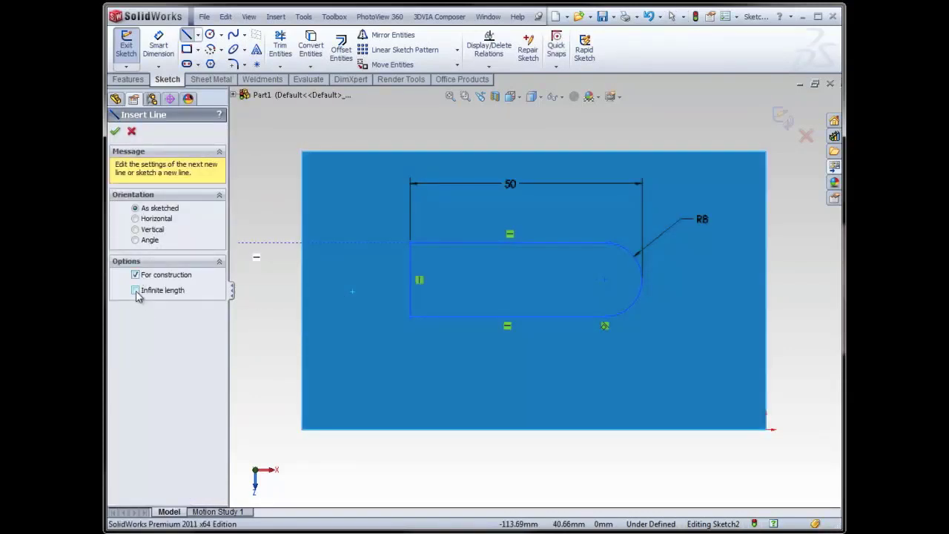
pyautogui.click(302, 289)
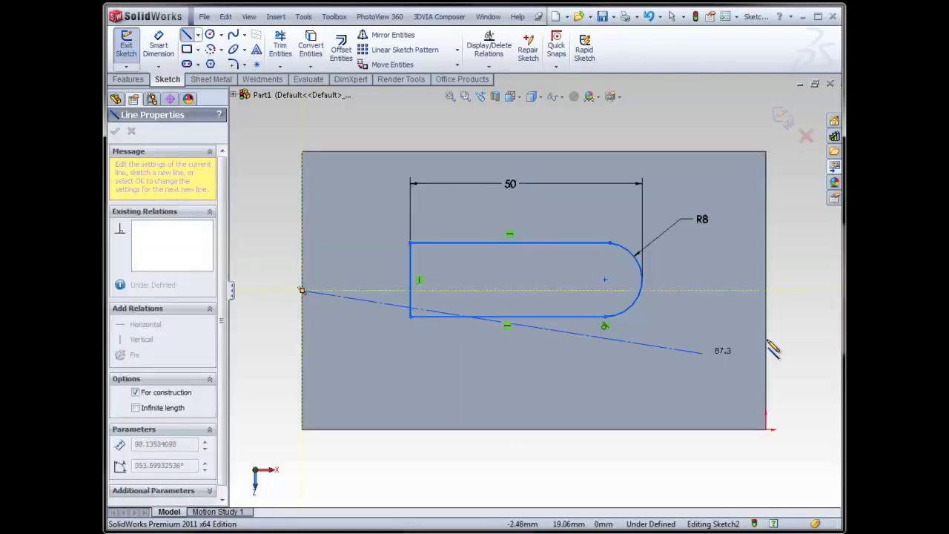
pyautogui.click(766, 290)
pyautogui.press('Escape')
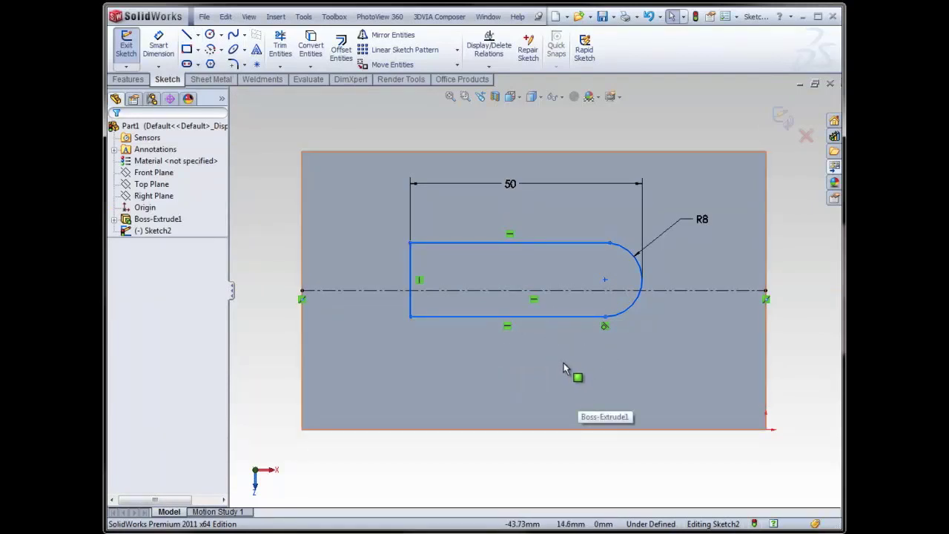
# Add a Symmetric relation between the slot's top and bottom lines about the centerline.
pyautogui.click(523, 316)
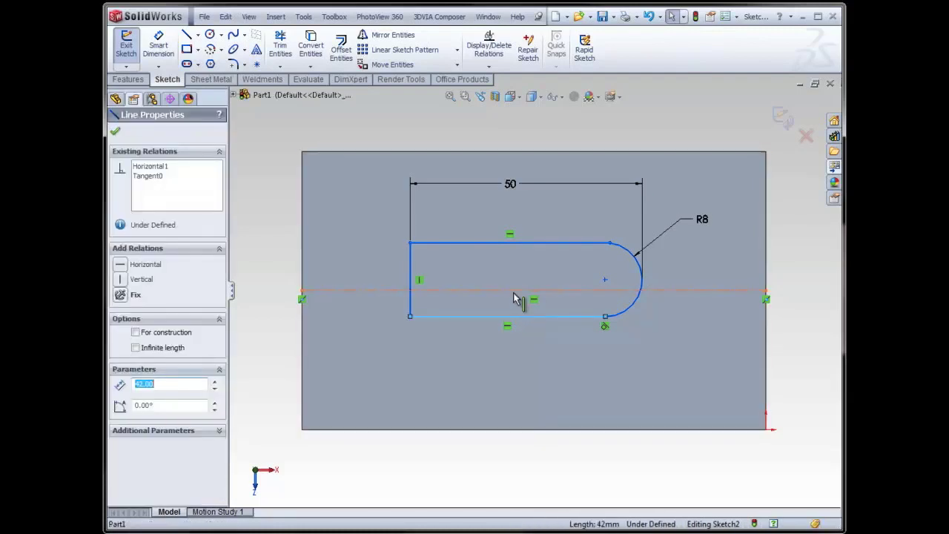
pyautogui.keyDown('ctrl'); pyautogui.click(488, 242); pyautogui.keyUp('ctrl')
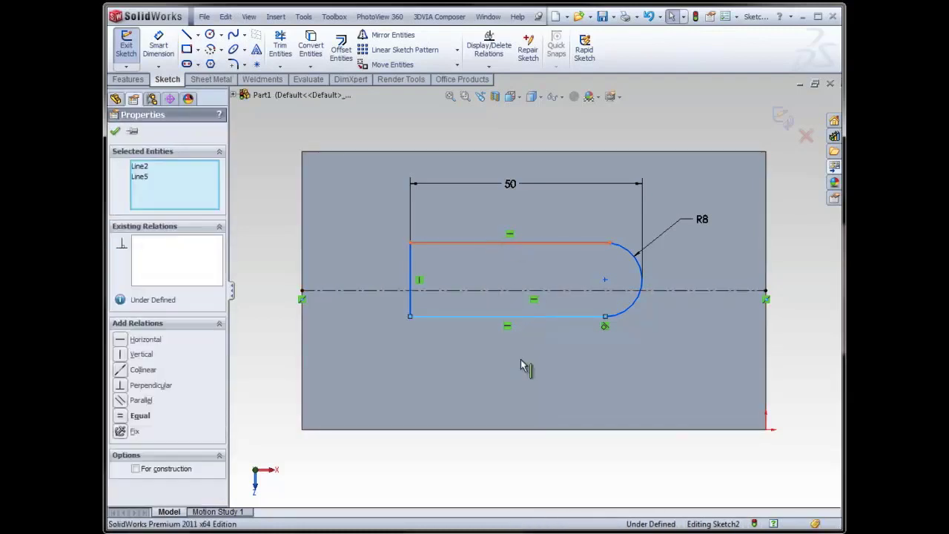
pyautogui.keyDown('ctrl'); pyautogui.click(475, 291); pyautogui.keyUp('ctrl')
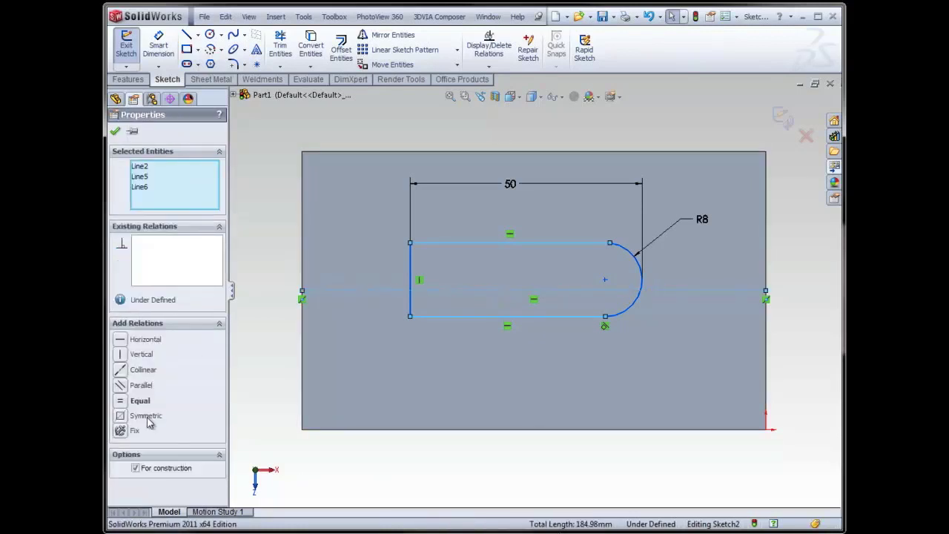
pyautogui.click(463, 409)
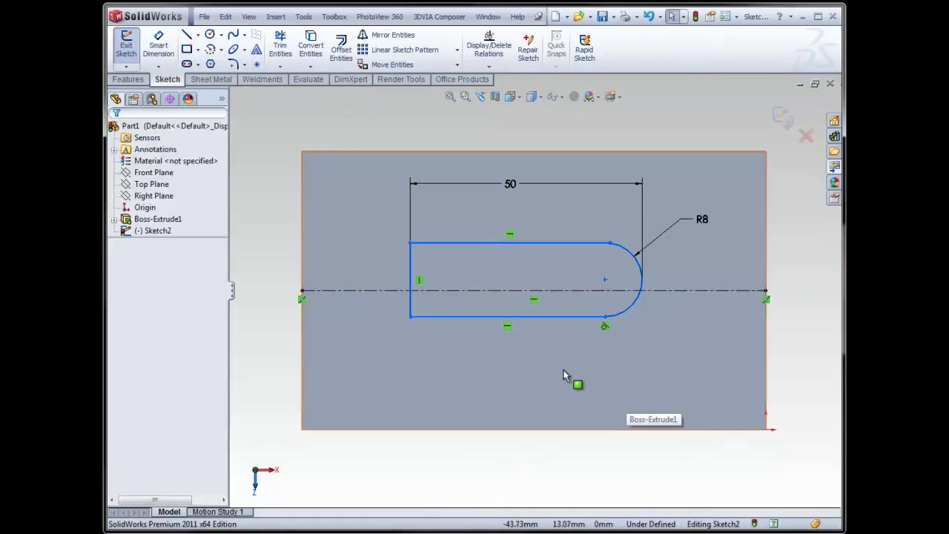
pyautogui.moveTo(566, 371); pyautogui.dragTo(466, 229)
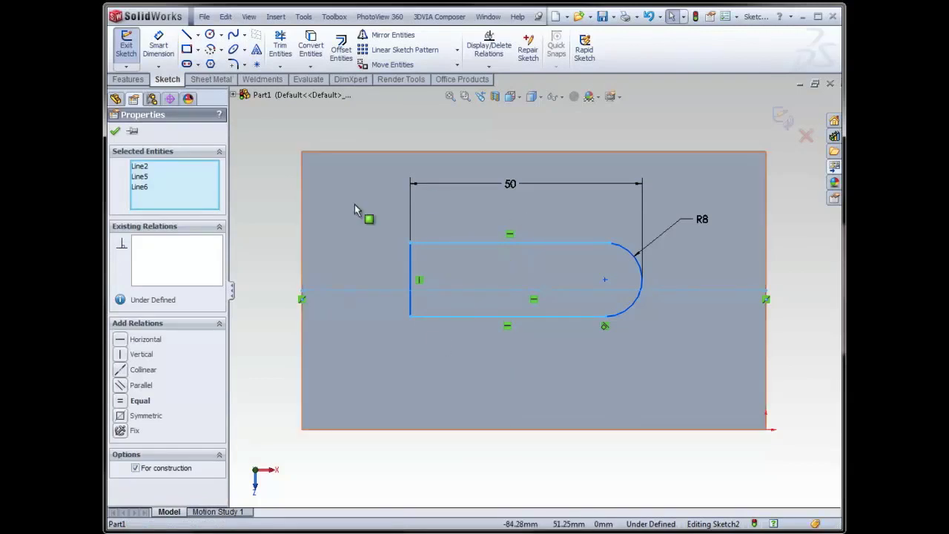
pyautogui.click(120, 420)
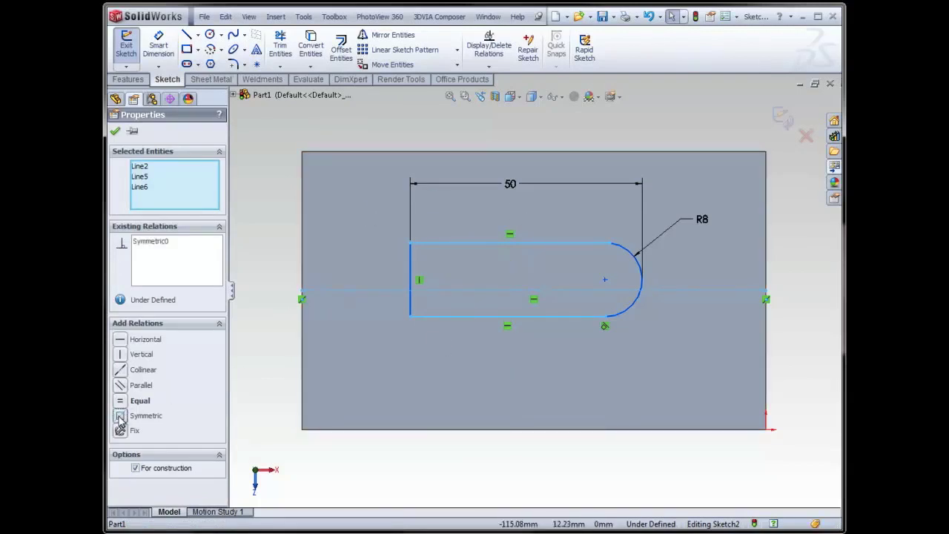
pyautogui.click(485, 451)
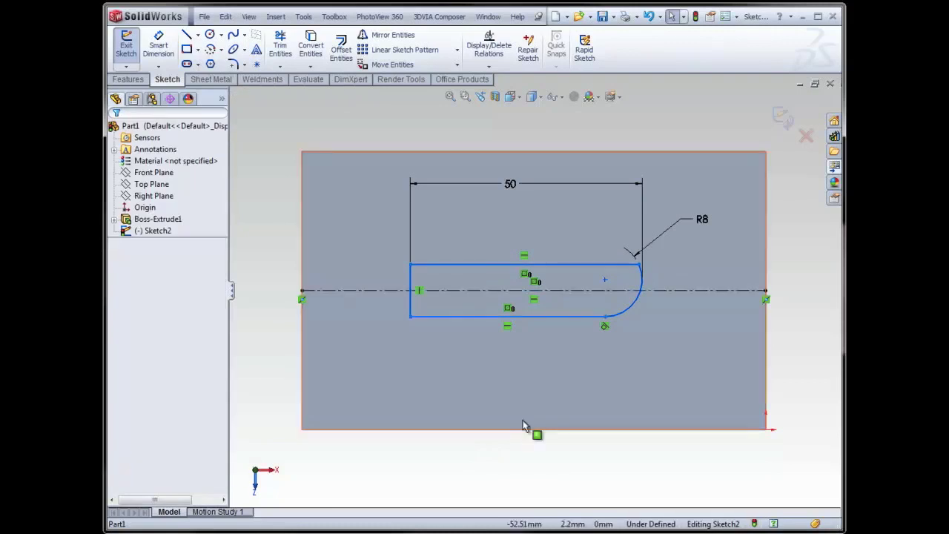
# Add a Tangent relation between the slot's arc and its top line.
pyautogui.click(642, 293)
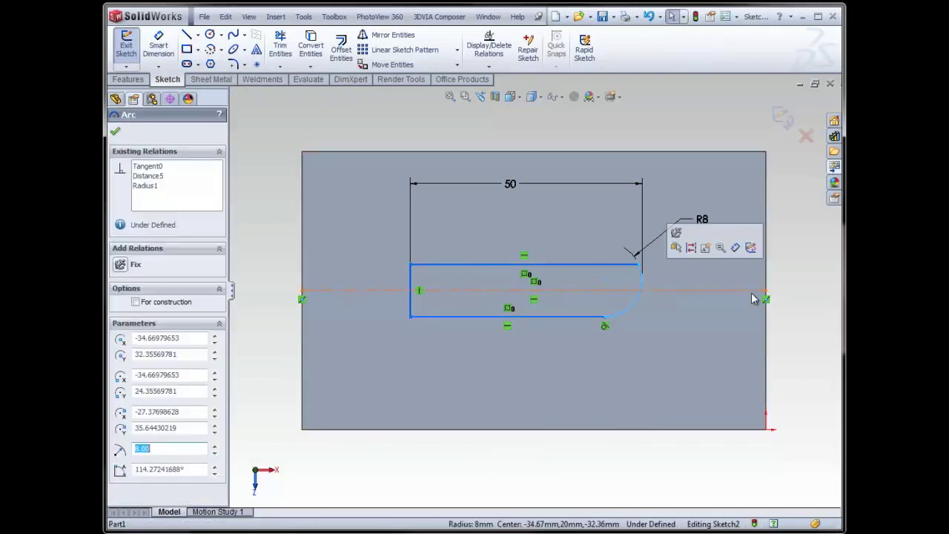
pyautogui.keyDown('ctrl'); pyautogui.click(579, 266); pyautogui.keyUp('ctrl')
pyautogui.click(129, 342)
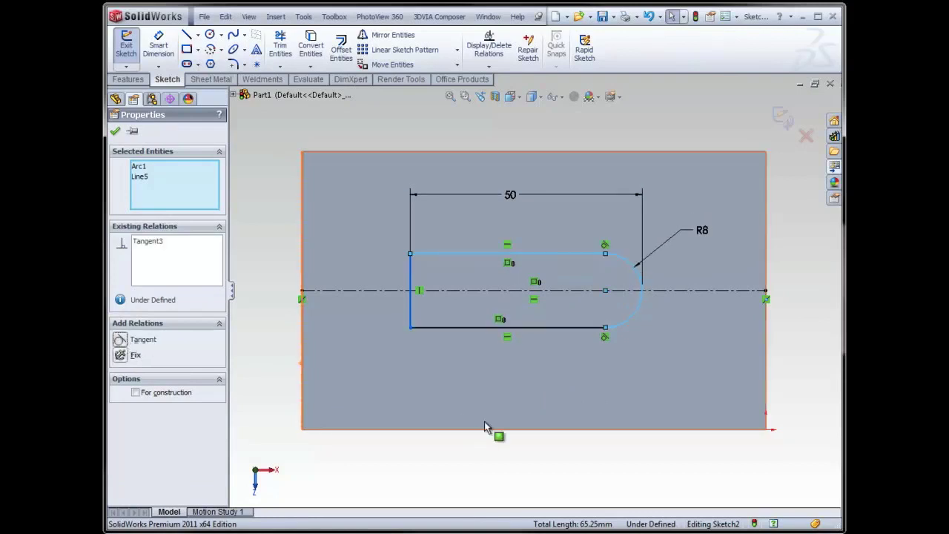
pyautogui.click(494, 435)
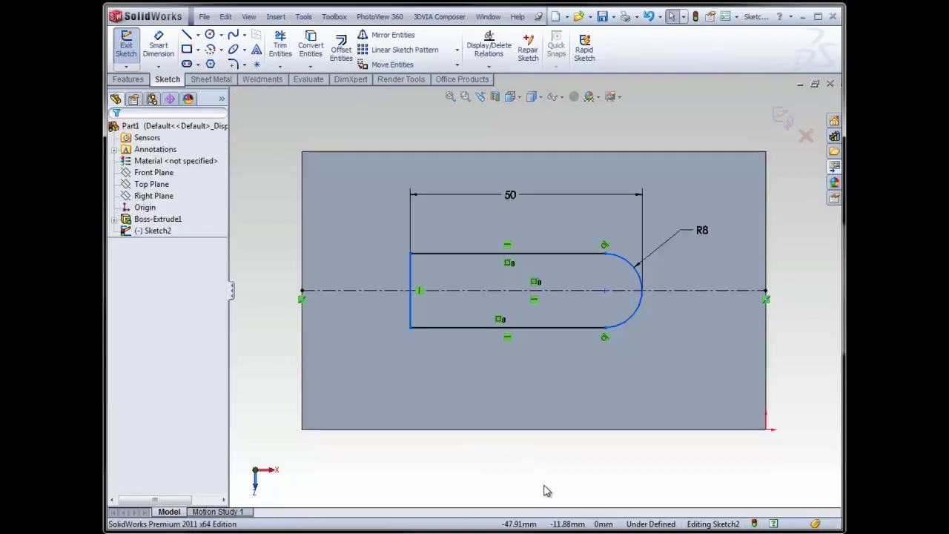
# Dimension the slot's left line 25 mm from the block's left edge.
pyautogui.press('d')
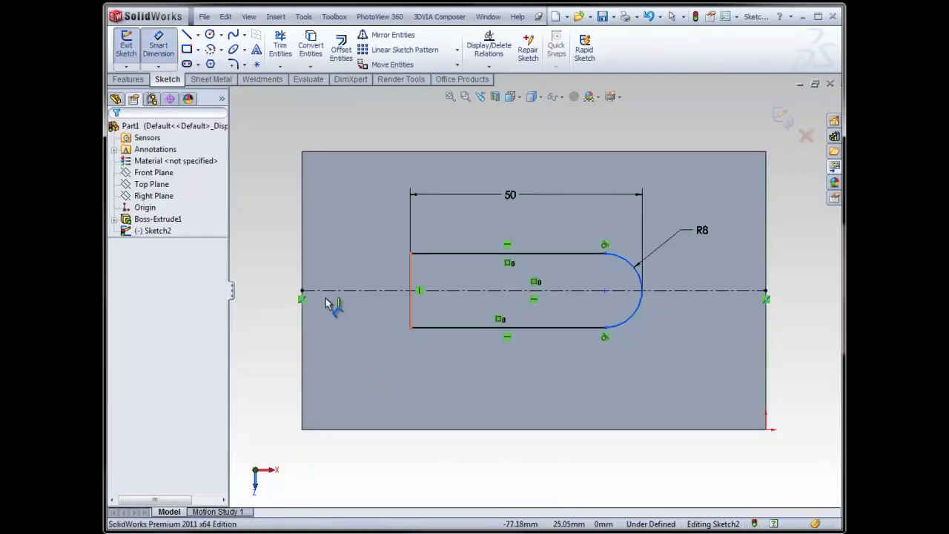
pyautogui.click(326, 303)
pyautogui.click(303, 317)
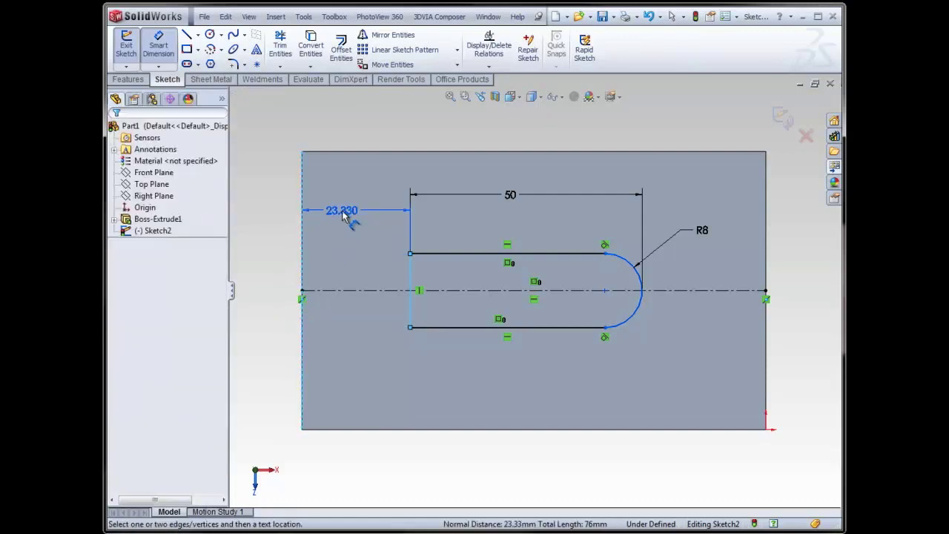
pyautogui.click(344, 213)
pyautogui.write('2')
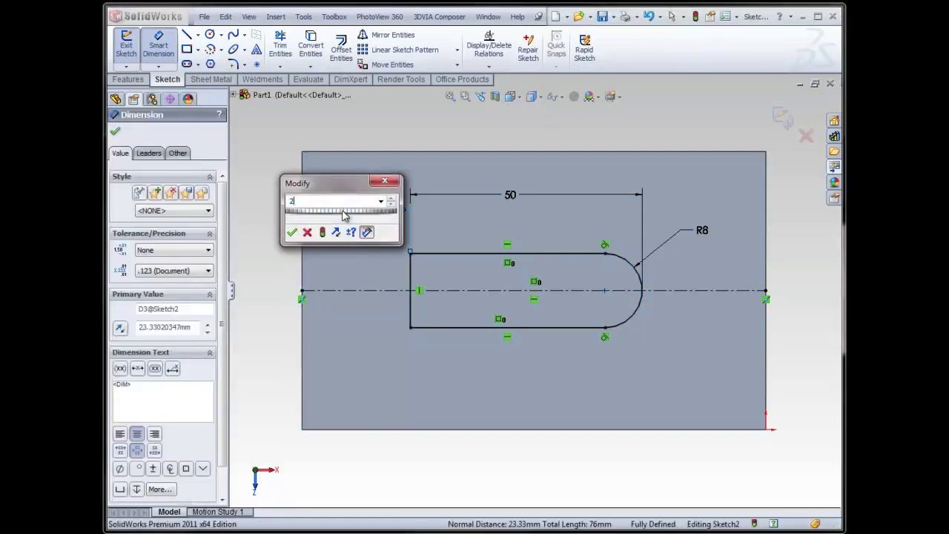
pyautogui.write('5')
pyautogui.press('Return')
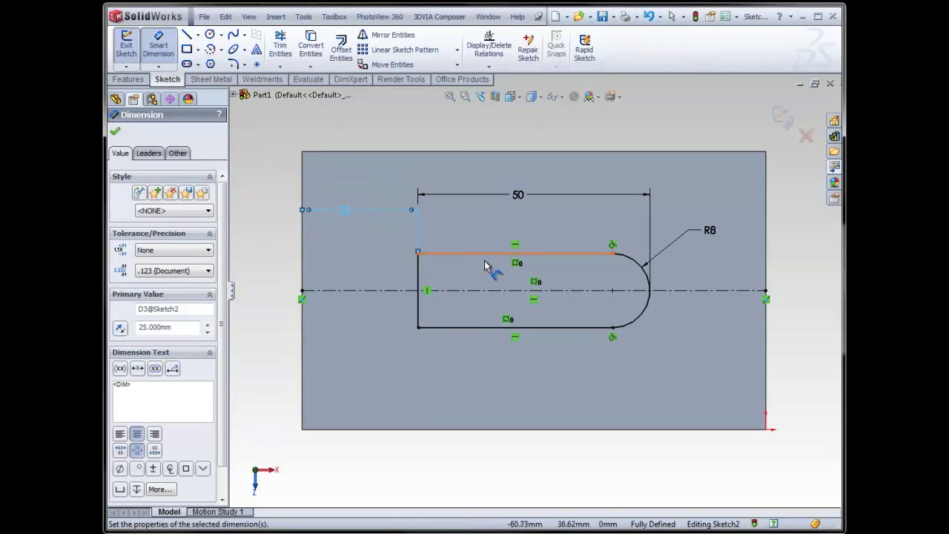
# Extrude the slot profile 20 mm Blind as Boss-Extrude2, viewed in Isometric.
pyautogui.press('s')
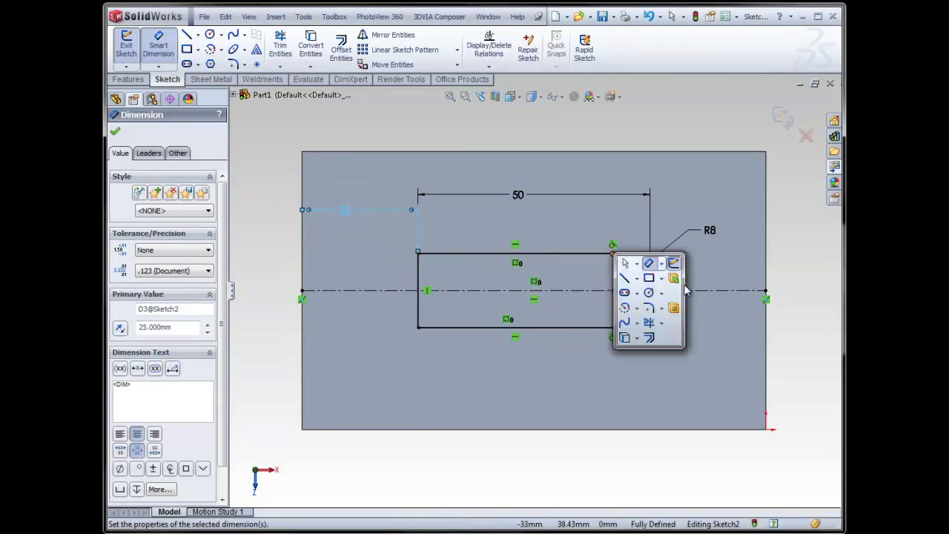
pyautogui.click(674, 279)
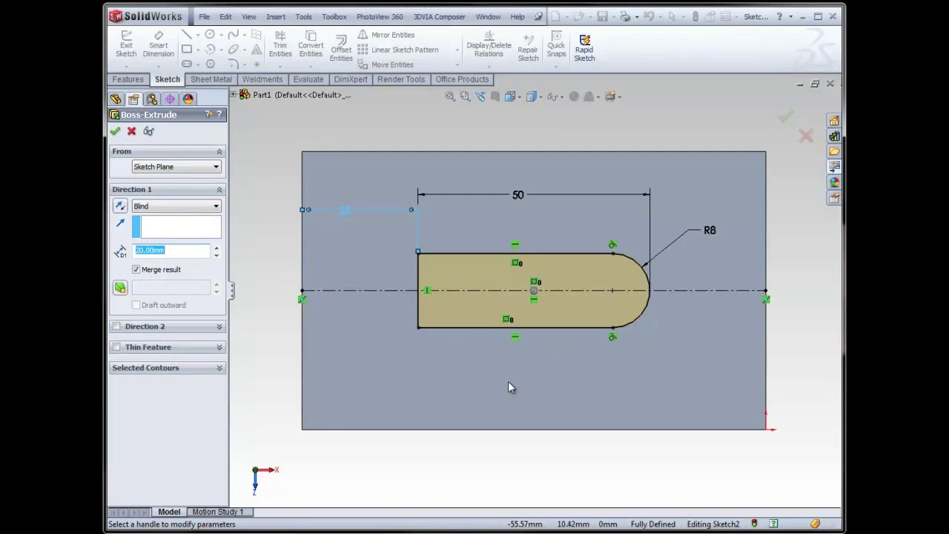
pyautogui.press('space')
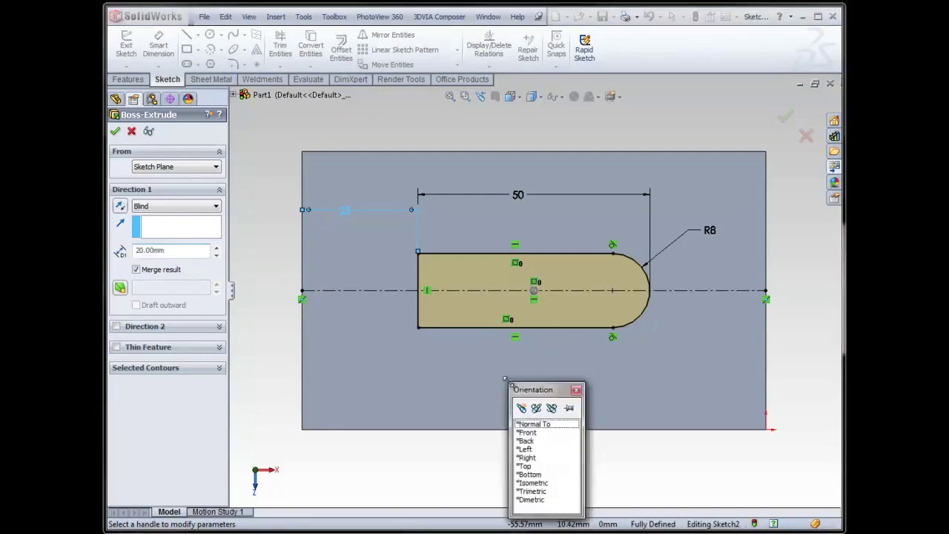
pyautogui.click(537, 483)
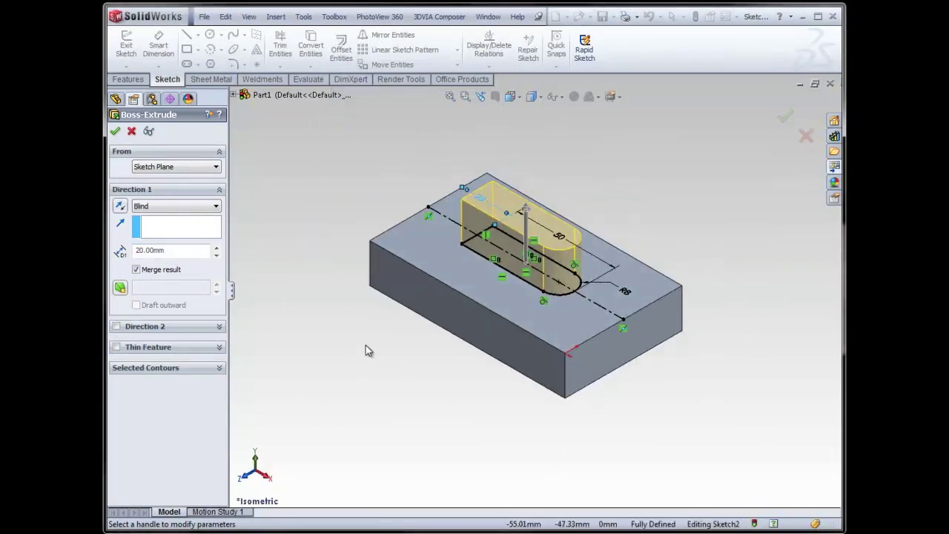
pyautogui.click(116, 132)
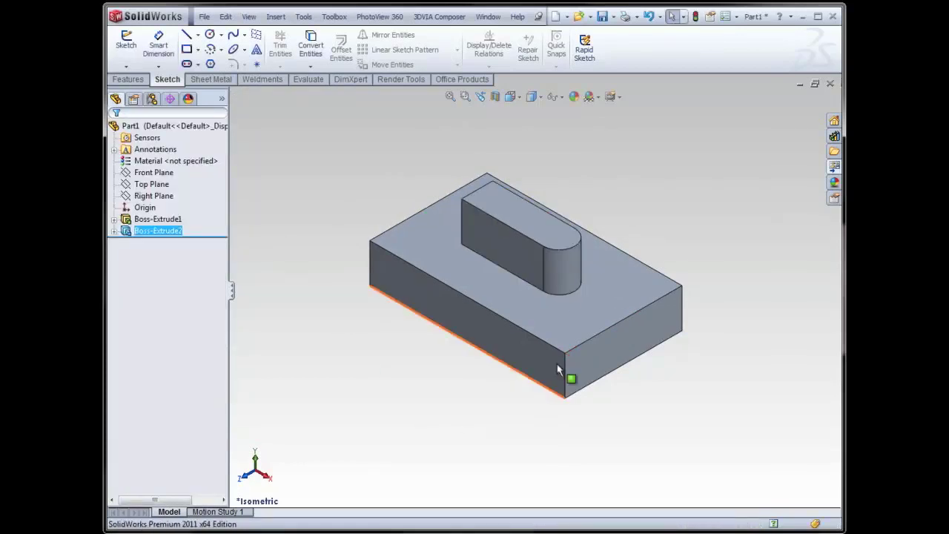
# Start a new sketch on the slot boss's top face.
pyautogui.click(532, 235)
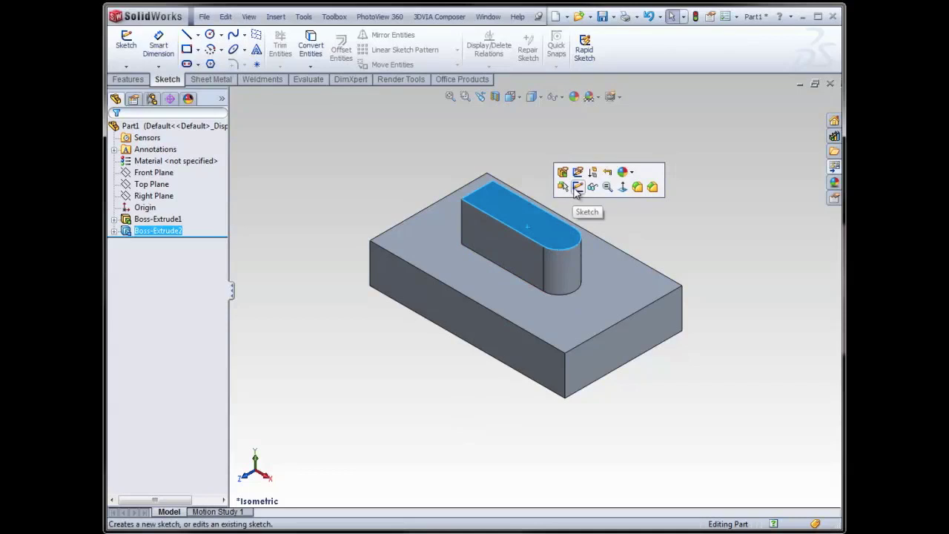
pyautogui.click(576, 186)
pyautogui.scroll(-3, 561, 252)
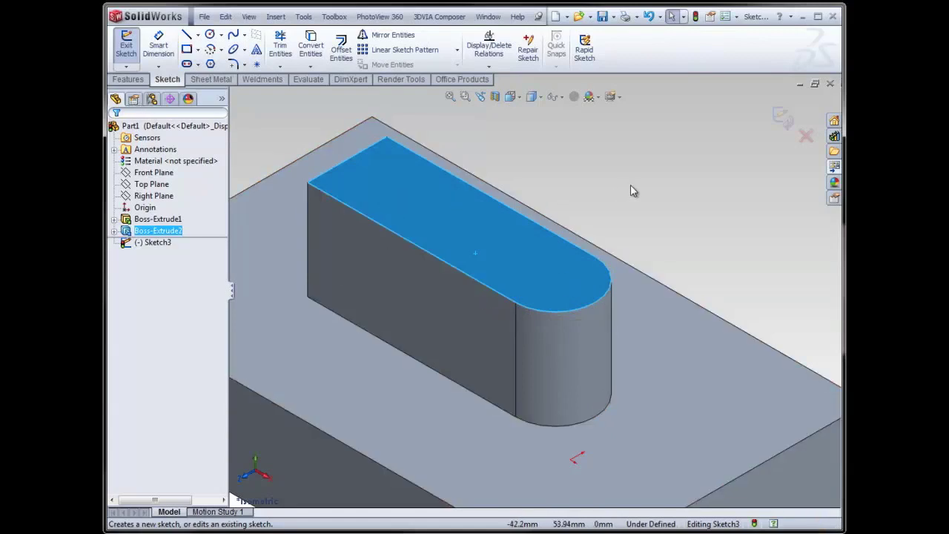
pyautogui.moveTo(630, 185); pyautogui.dragTo(723, 196, button='right')
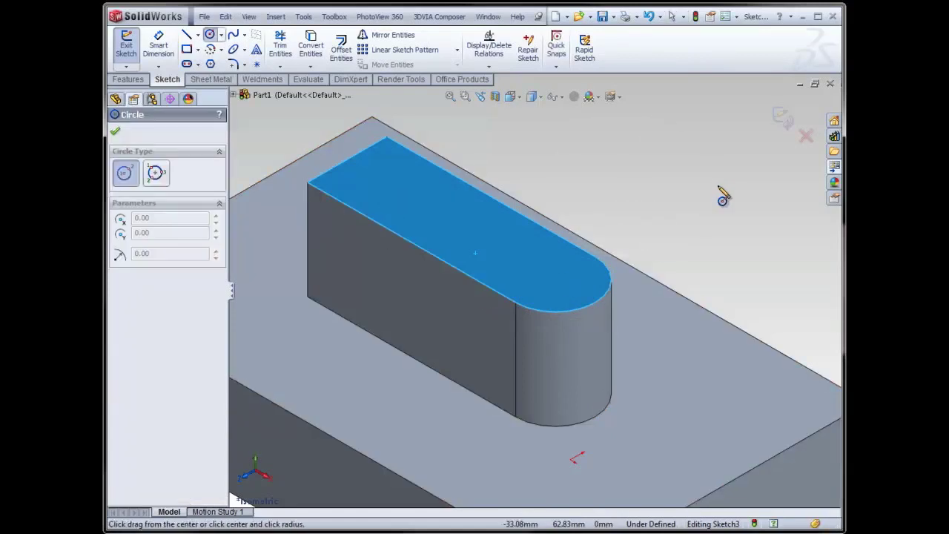
# Draw a small circle centred on the boss's rounded end and exit the sketch as Sketch3.
pyautogui.click(555, 279)
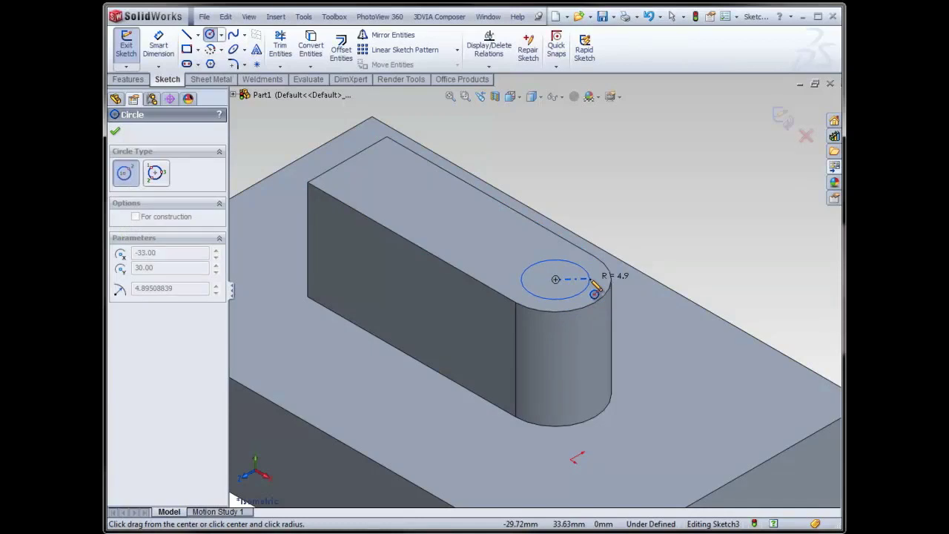
pyautogui.click(594, 285)
pyautogui.press('Escape')
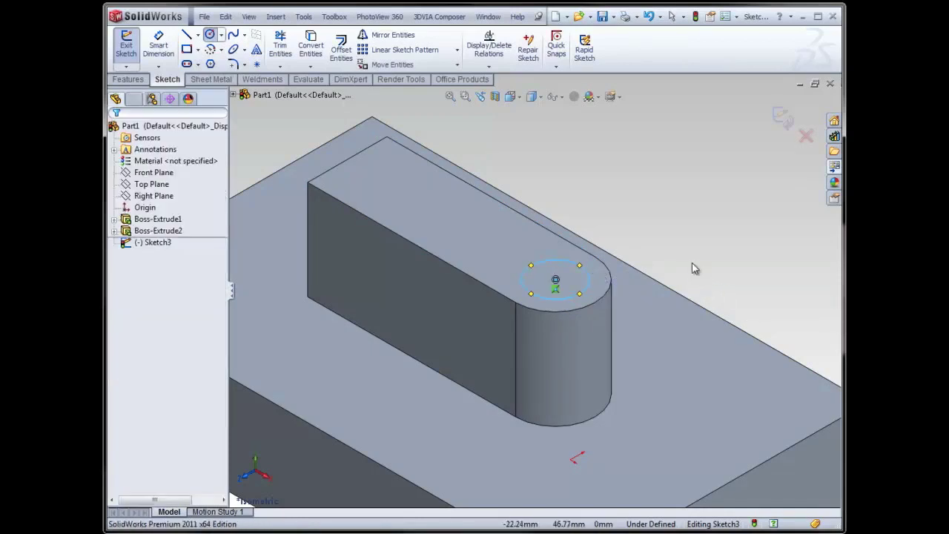
pyautogui.press('Escape')
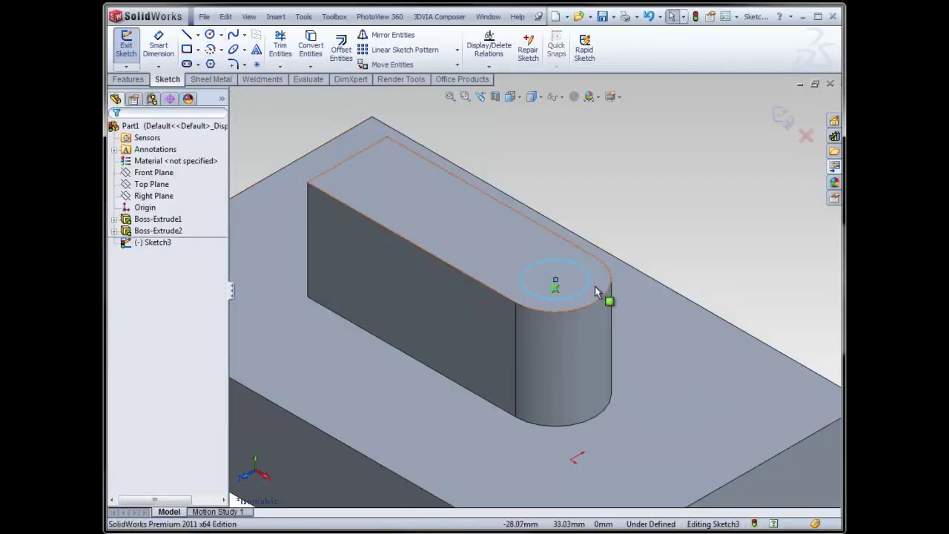
pyautogui.click(556, 289)
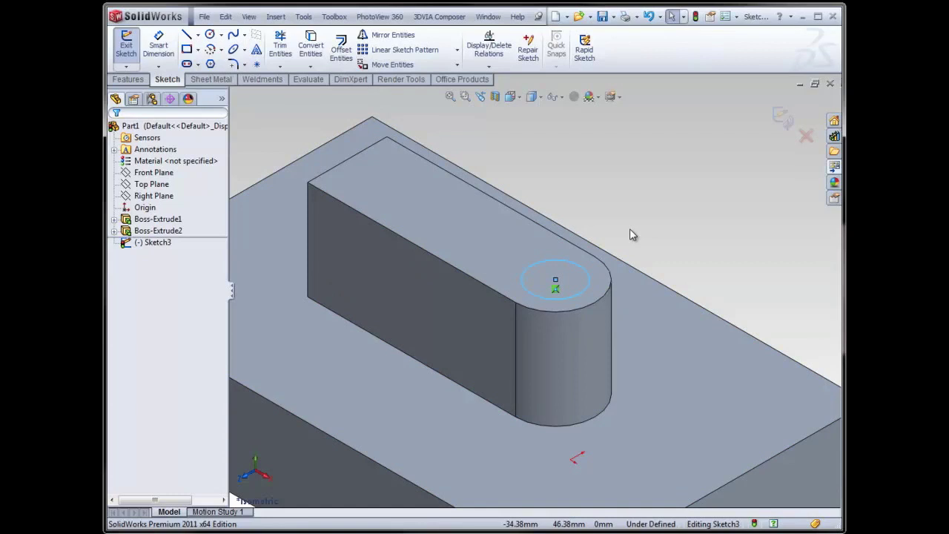
pyautogui.click(783, 117)
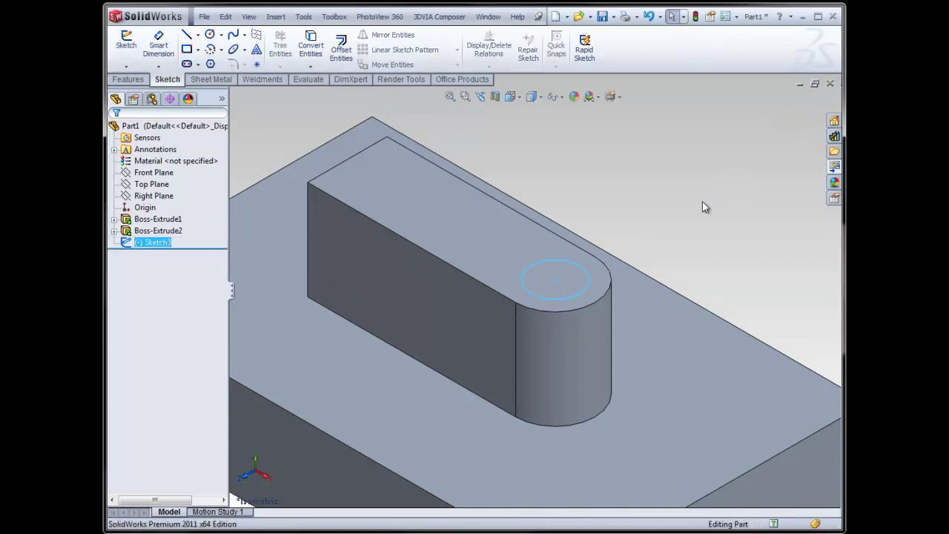
# Sink the circle into the boss's rounded end with Instant3D, creating Boss-Extrude3 as a hole.
pyautogui.click(128, 79)
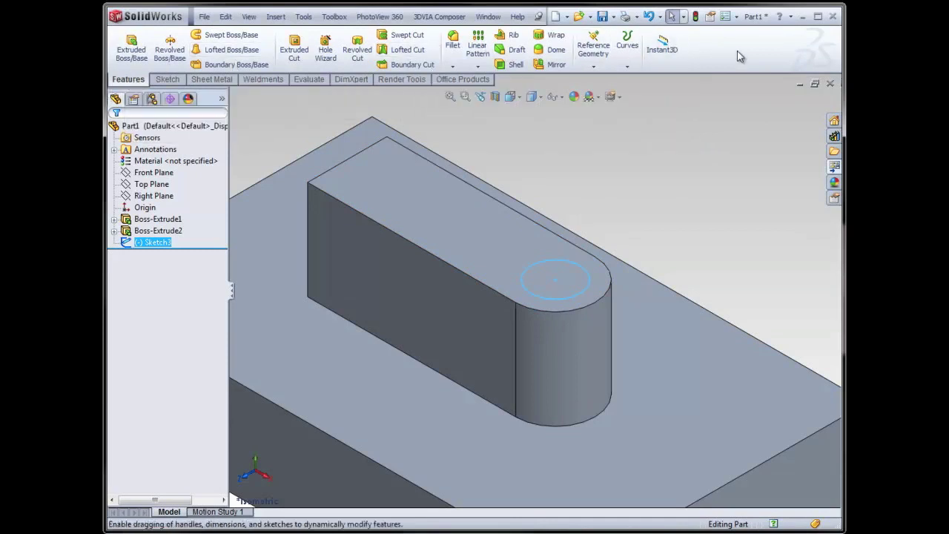
pyautogui.click(669, 50)
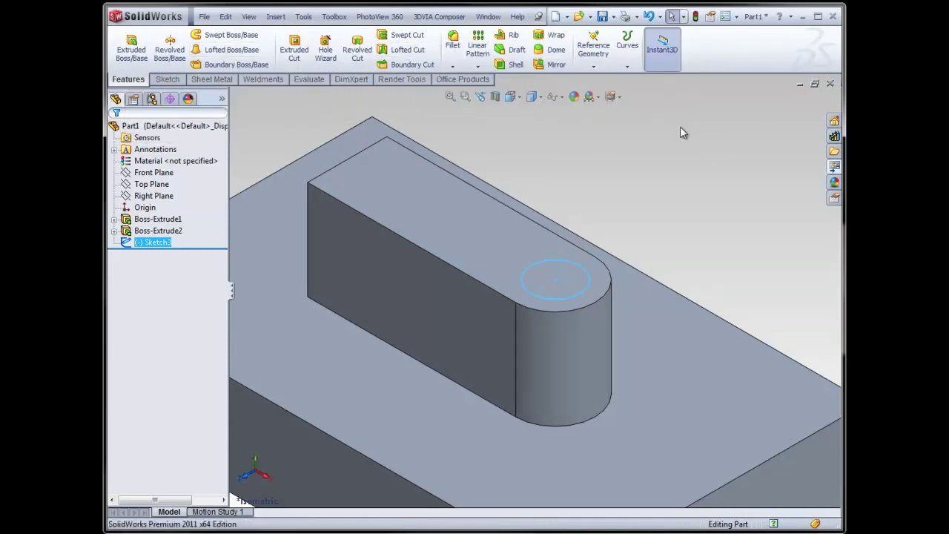
pyautogui.click(568, 268)
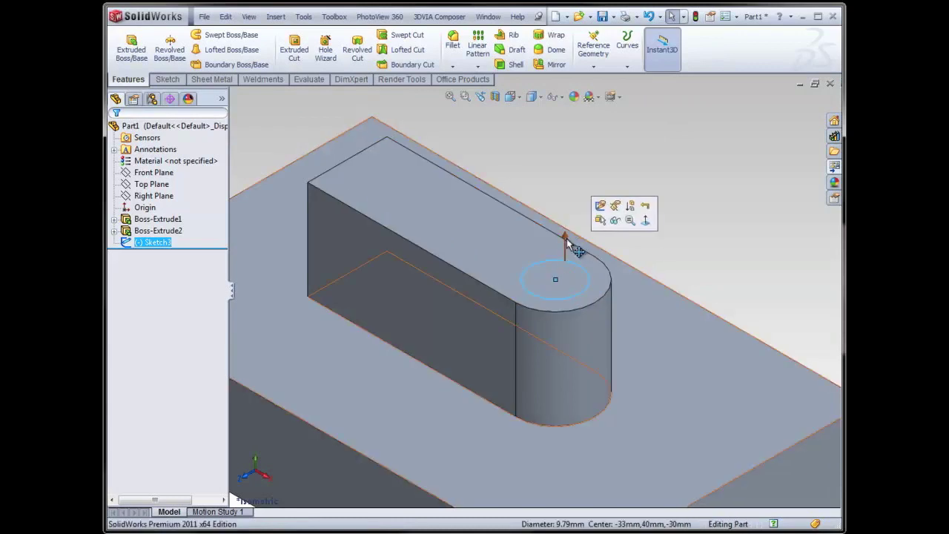
pyautogui.moveTo(563, 234); pyautogui.dragTo(589, 373)
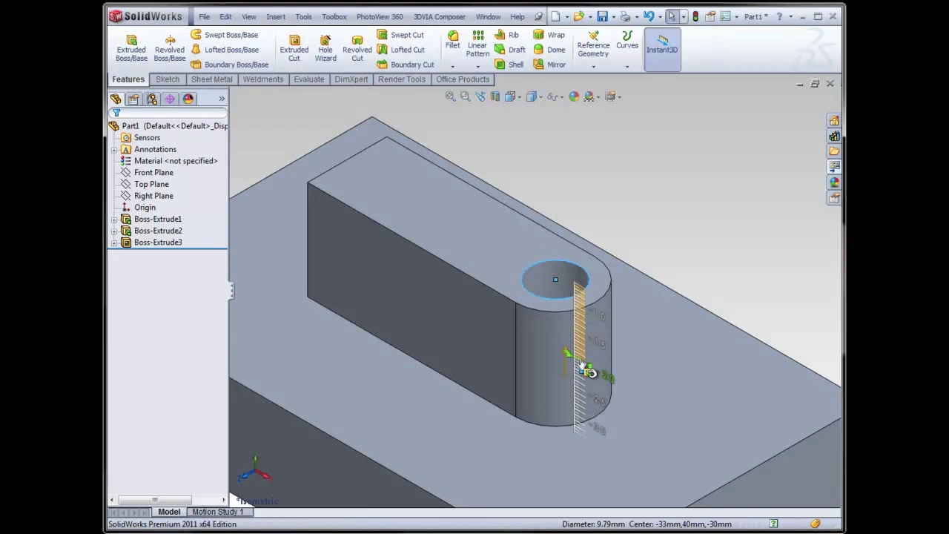
pyautogui.moveTo(585, 370); pyautogui.dragTo(586, 370)
pyautogui.moveTo(690, 259)
pyautogui.mouseDown(button='middle')
pyautogui.moveTo(676, 333)
pyautogui.moveTo(688, 249)
pyautogui.mouseUp(button='middle')
pyautogui.press('Escape')
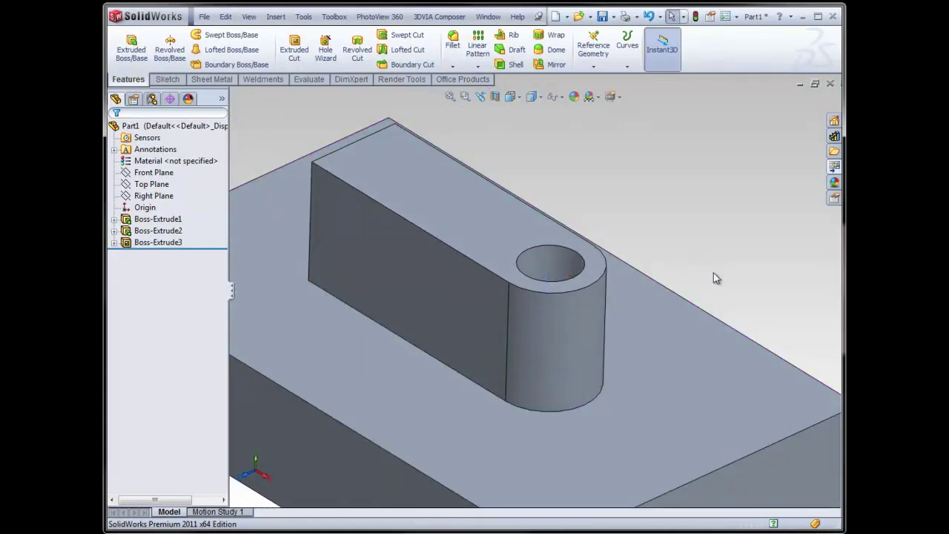
# Start a new sketch on the boss's top face and view it Normal To.
pyautogui.click(524, 251)
pyautogui.click(522, 176)
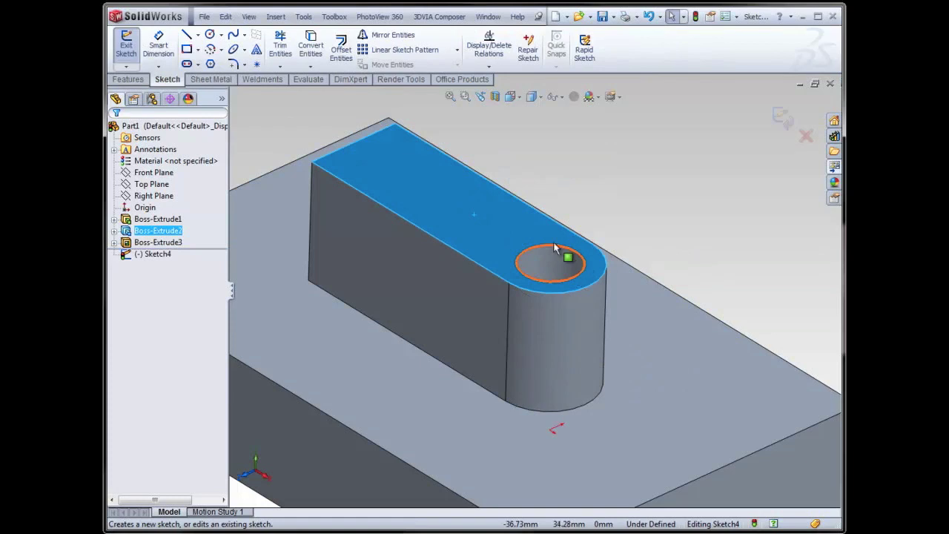
pyautogui.press('space')
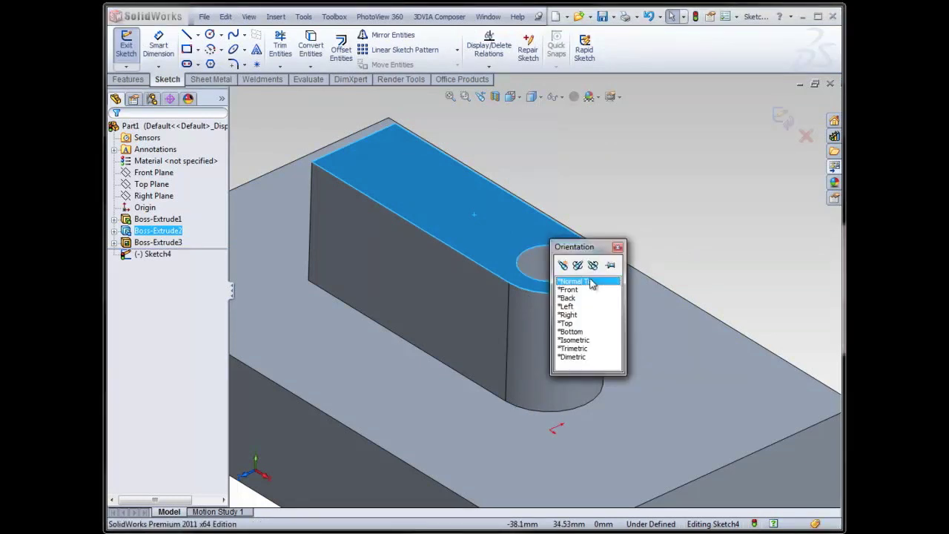
pyautogui.doubleClick(591, 282)
pyautogui.scroll(-3, 496, 271)
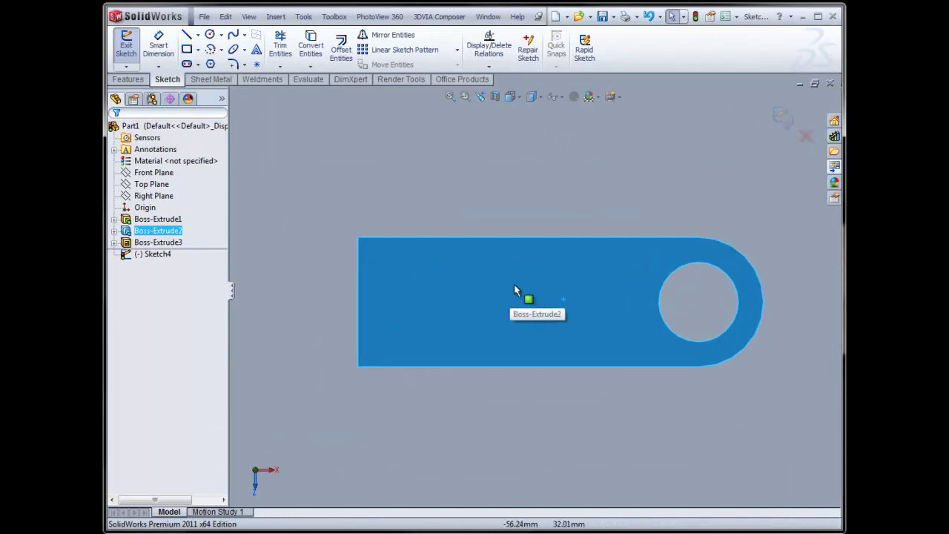
# Draw a straight rounded-end slot on the left part of the face.
pyautogui.click(187, 64)
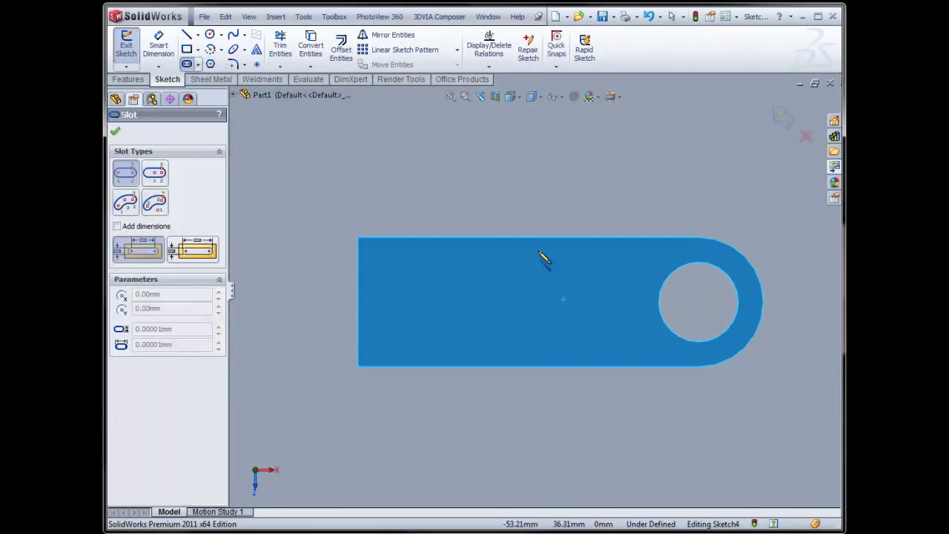
pyautogui.click(397, 305)
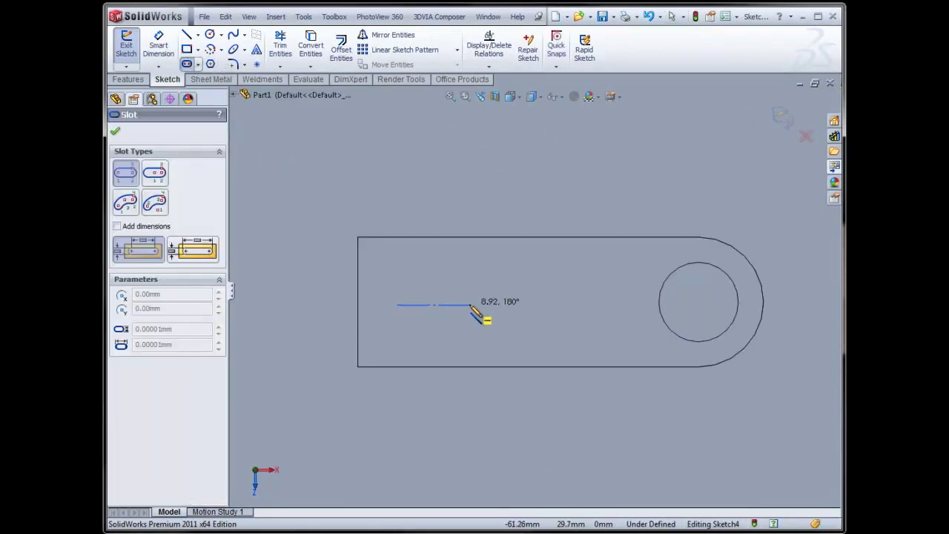
pyautogui.click(469, 304)
pyautogui.click(463, 285)
pyautogui.click(464, 275)
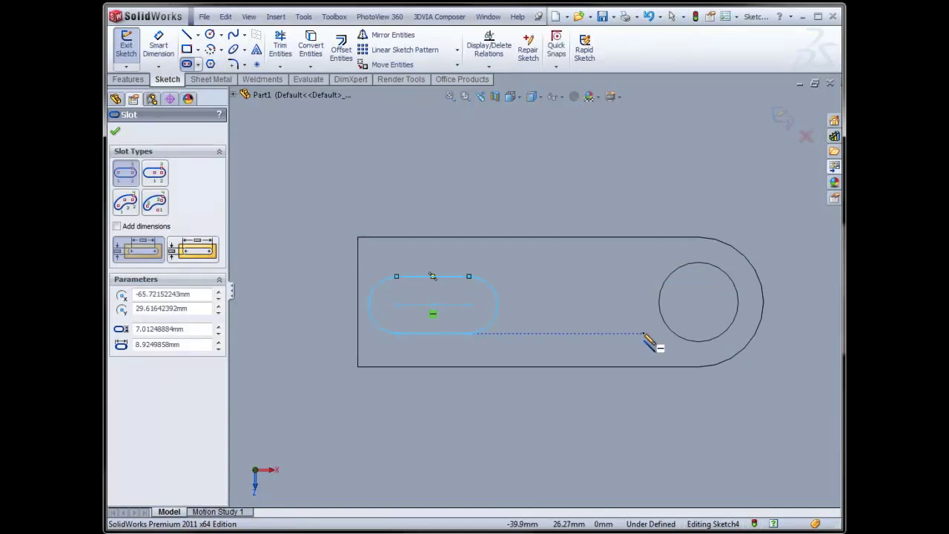
pyautogui.press('Escape')
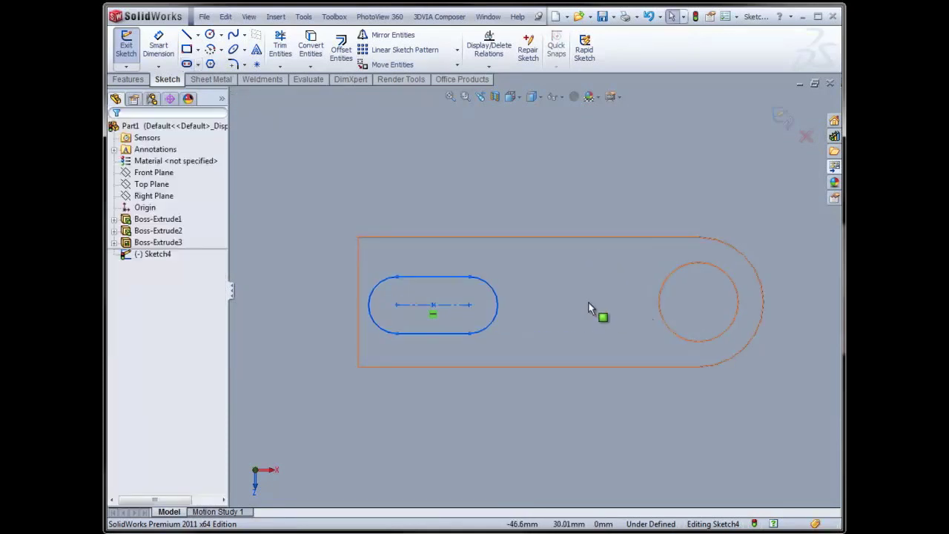
pyautogui.moveTo(588, 303); pyautogui.dragTo(519, 302, button='right')
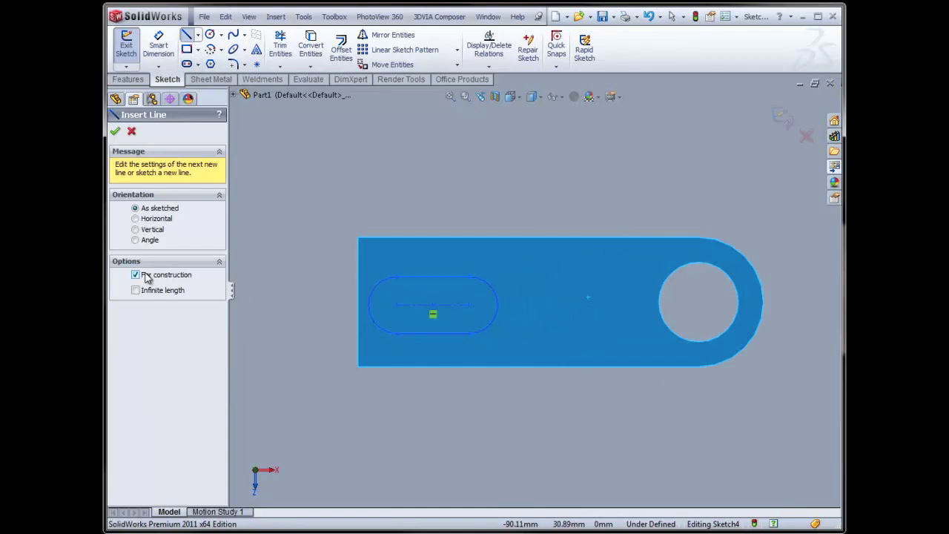
# Draw a vertical centreline and mirror the slot across it.
pyautogui.click(528, 237)
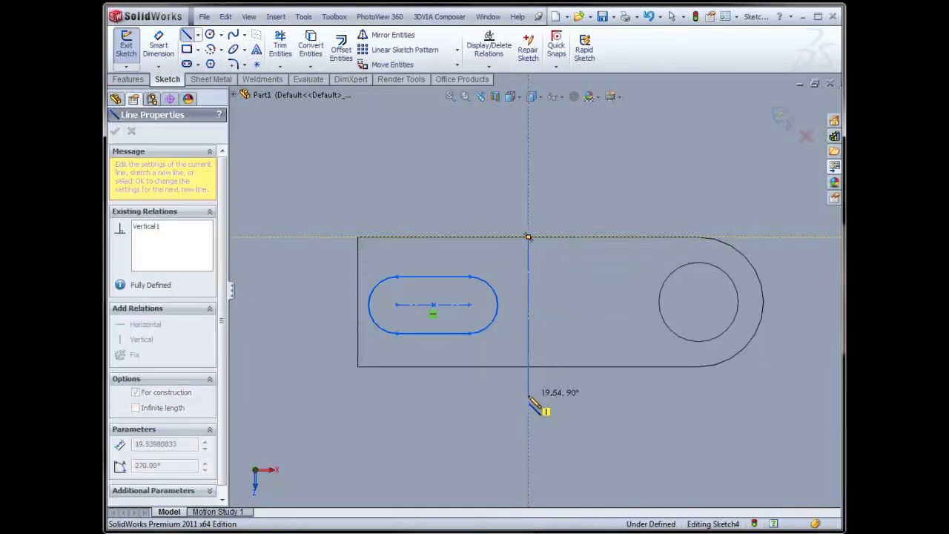
pyautogui.click(528, 395)
pyautogui.press('Escape')
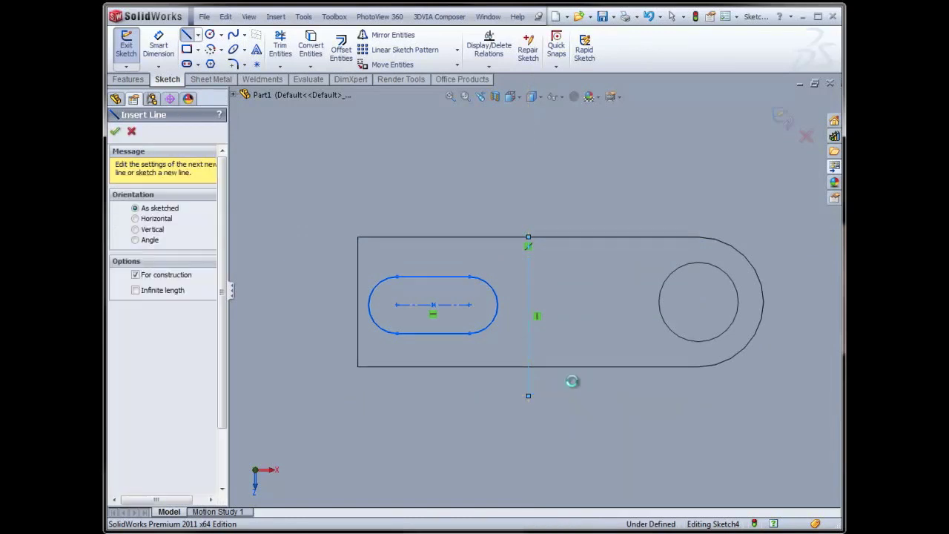
pyautogui.press('Escape')
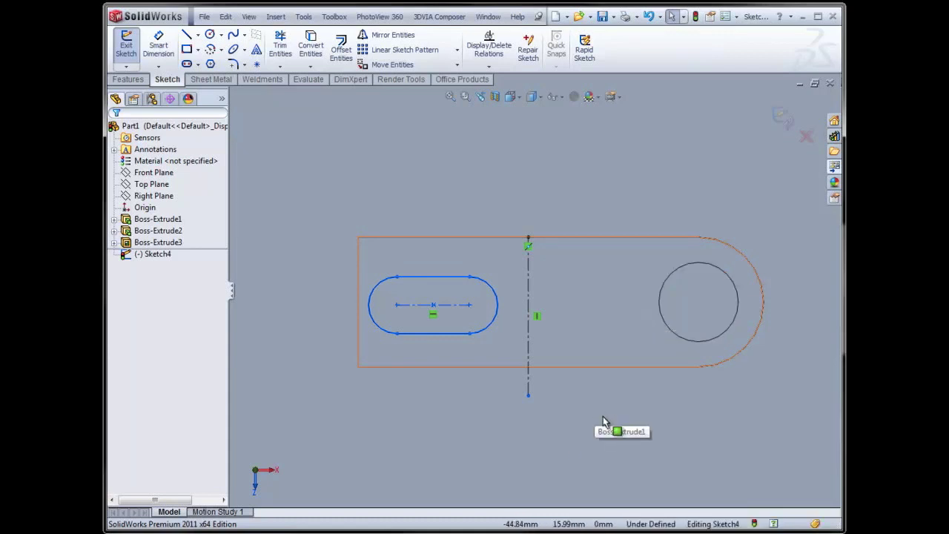
pyautogui.moveTo(575, 415); pyautogui.dragTo(338, 197)
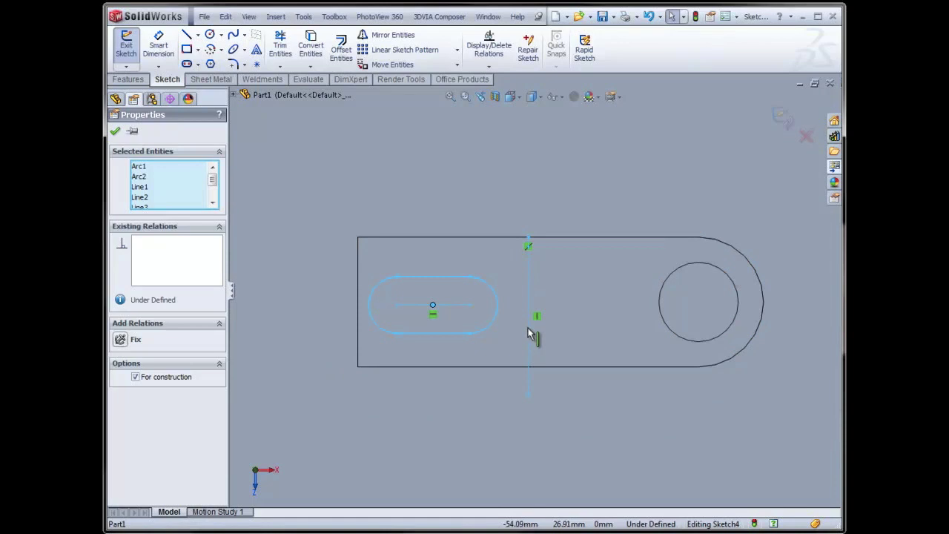
pyautogui.click(378, 40)
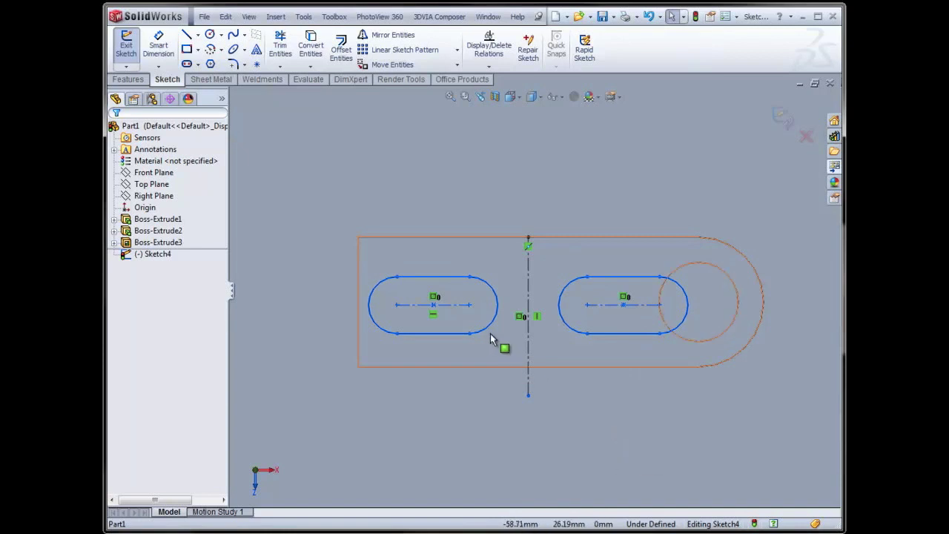
# Shorten the slots symmetrically, then discard the sketch changes and exit.
pyautogui.moveTo(470, 306); pyautogui.dragTo(435, 305)
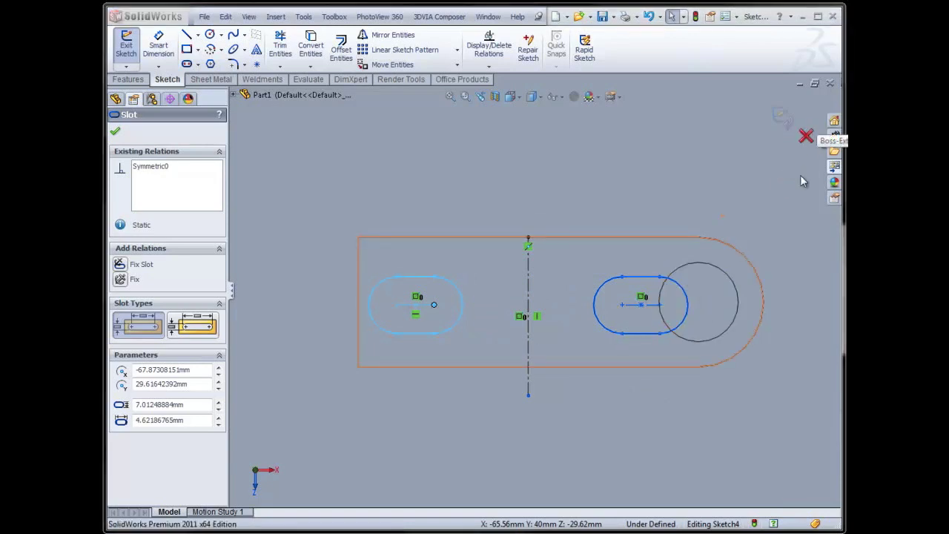
pyautogui.click(806, 136)
pyautogui.click(690, 303)
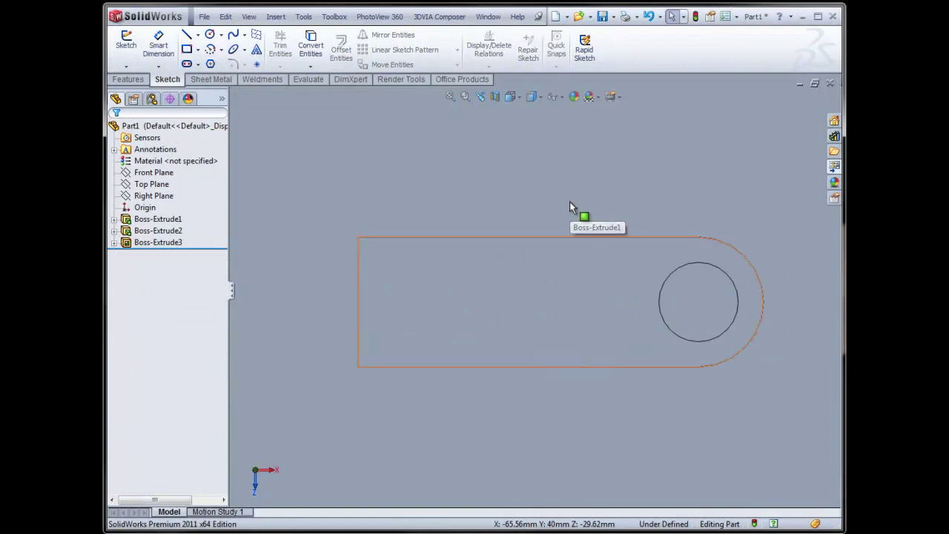
# Zoom to fit and switch to Isometric to view the block, boss and hole.
pyautogui.press('f')
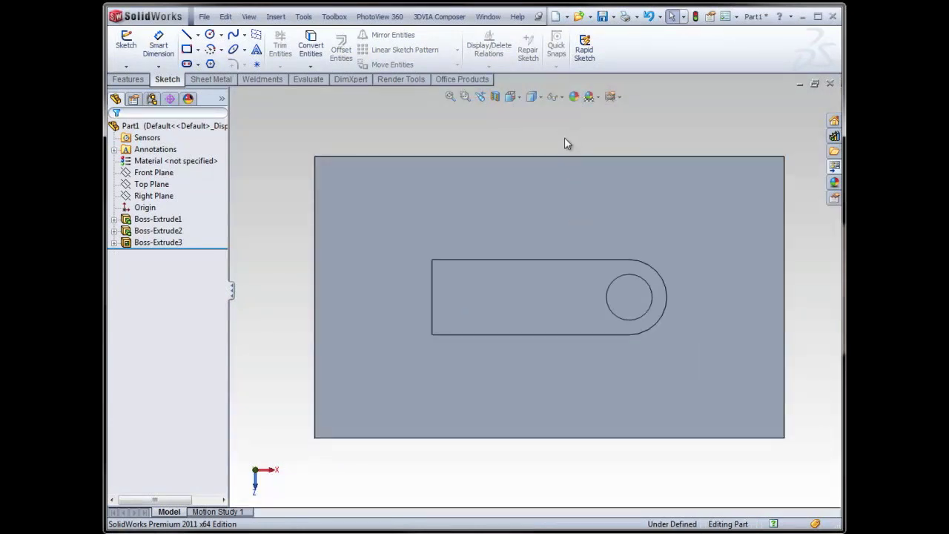
pyautogui.click(599, 176)
pyautogui.press('space')
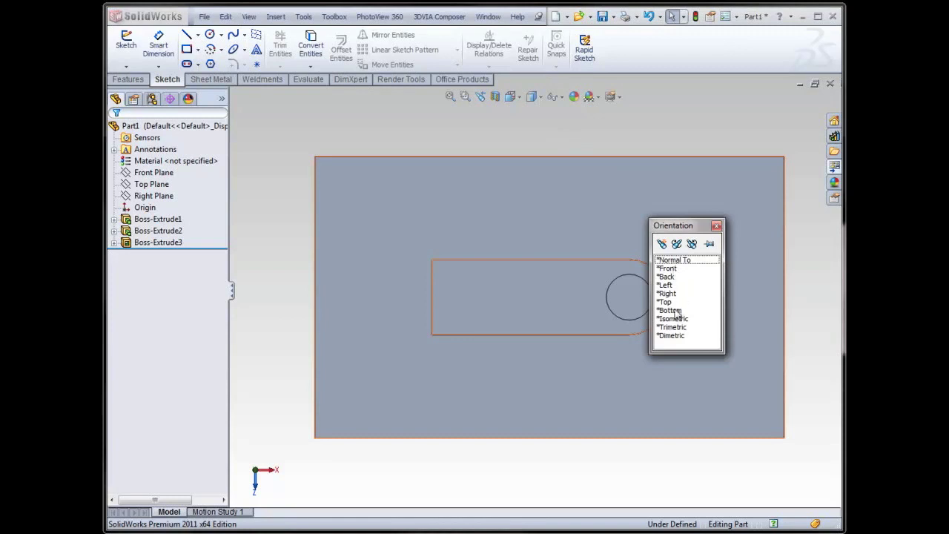
pyautogui.doubleClick(674, 319)
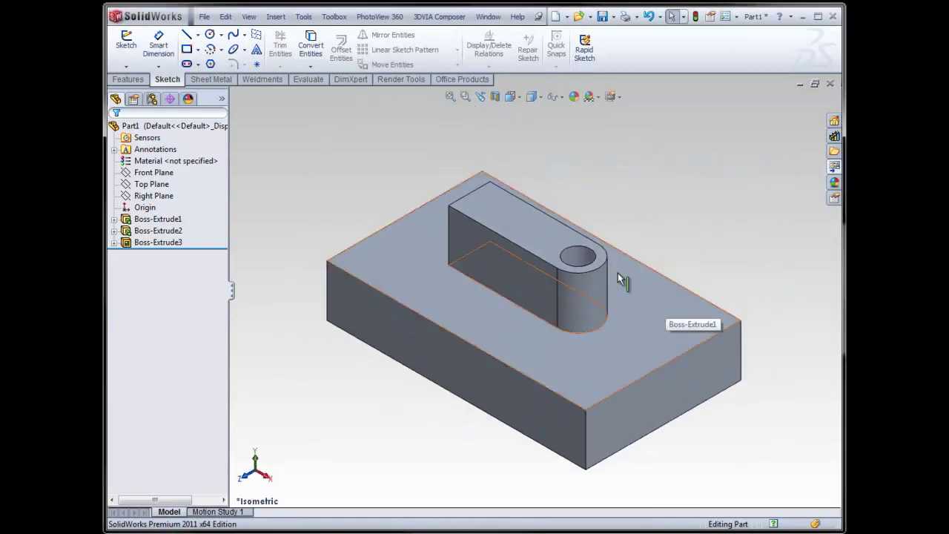
pyautogui.scroll(2, 605, 262)
pyautogui.scroll(-6, 603, 261)
pyautogui.scroll(7, 604, 262)
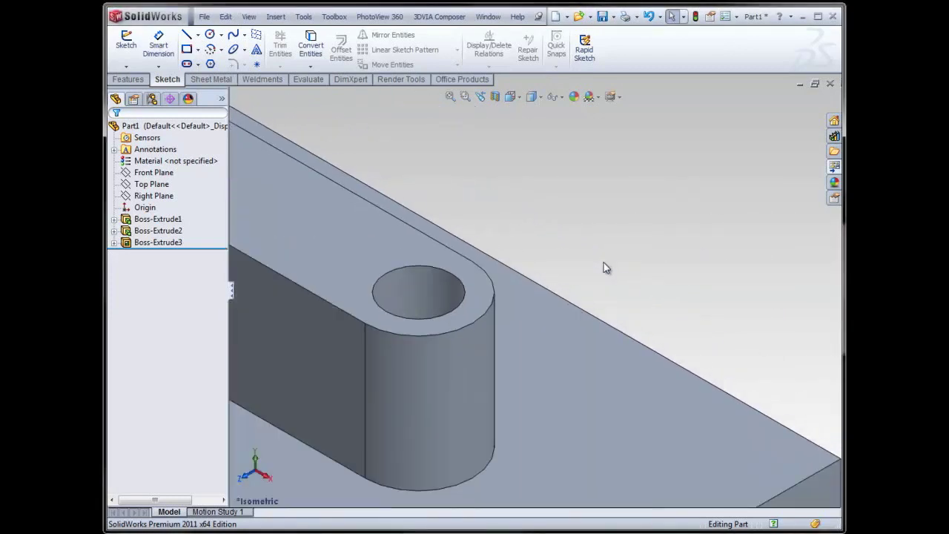
pyautogui.scroll(8, 604, 267)
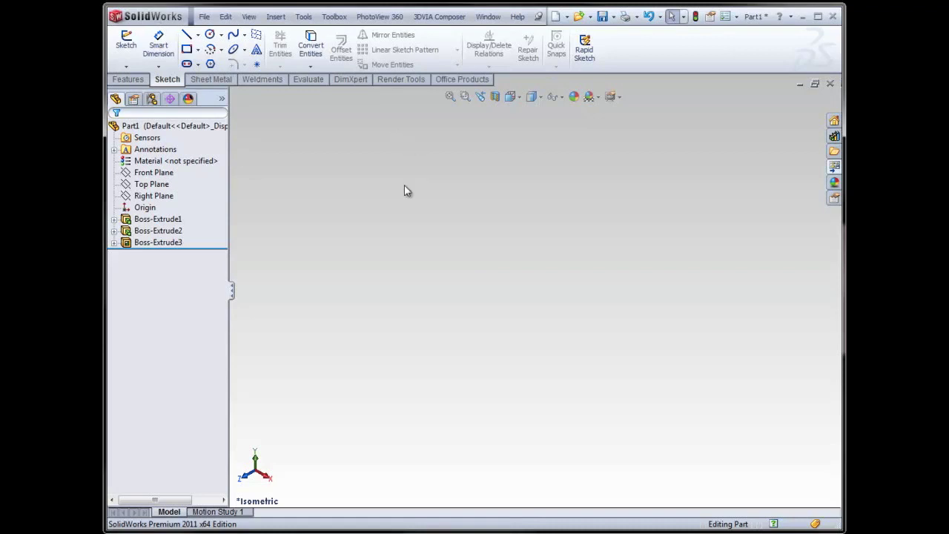
pyautogui.press('f')
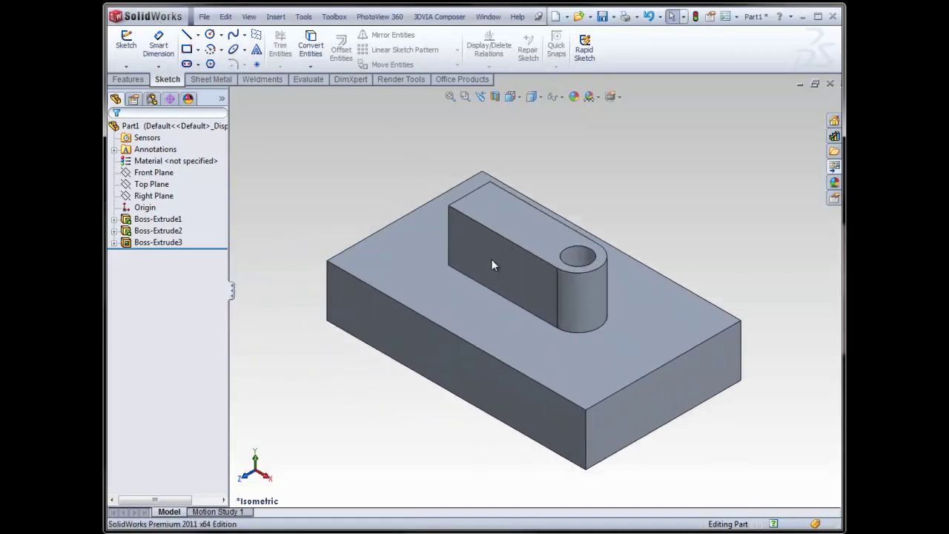